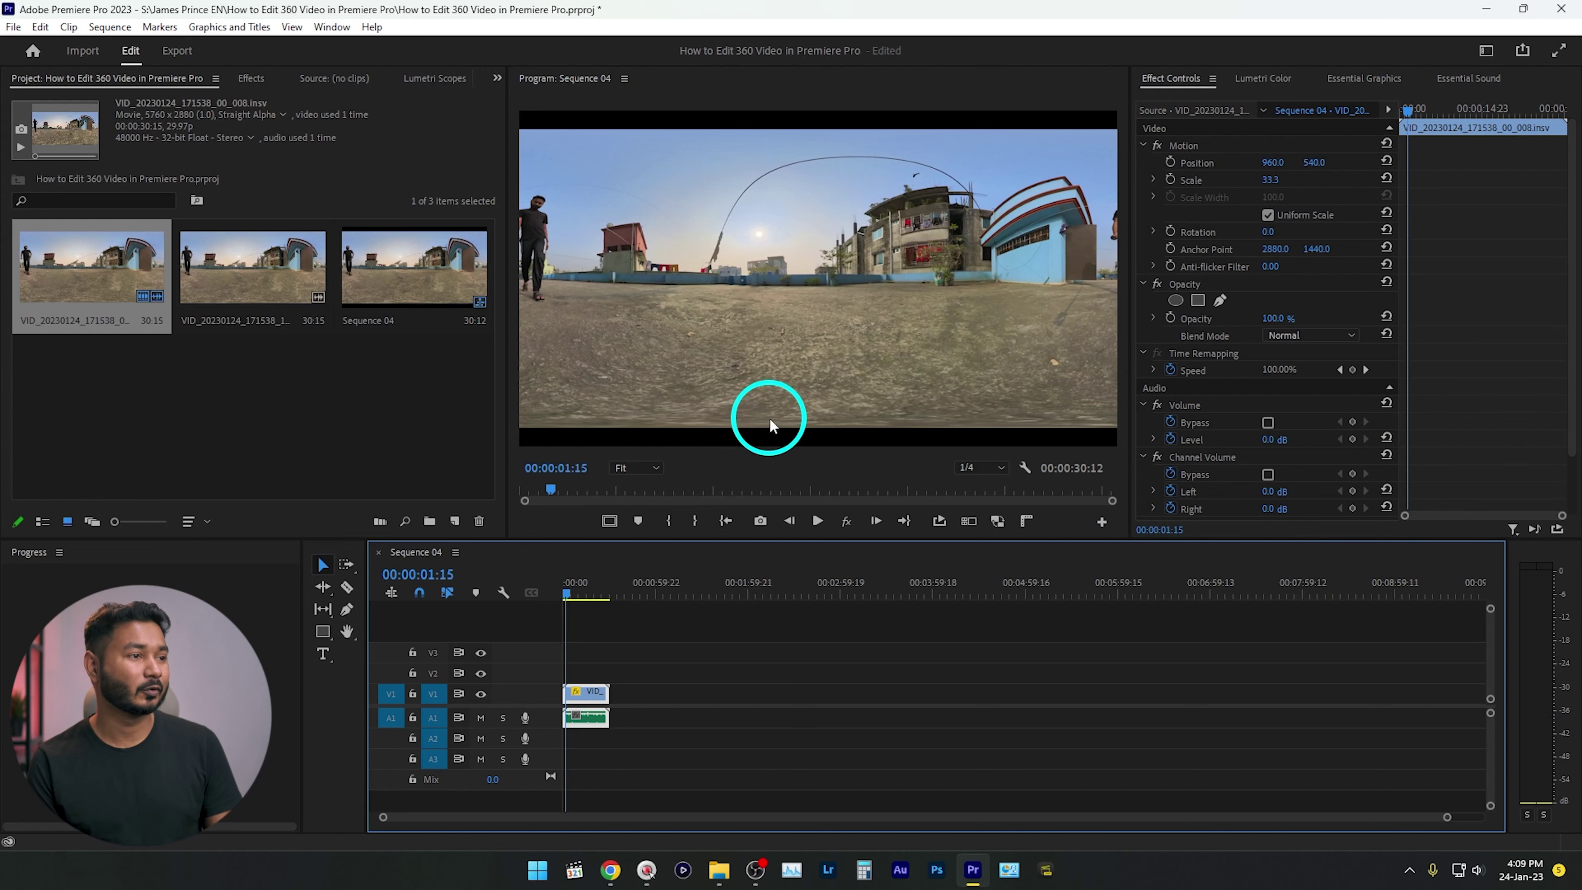
- Find the GoPro FX Reframe video effect by searching for "refr" and apply it to the 360 clip on V1
{"action": "left_click", "coordinate": [249, 78]}
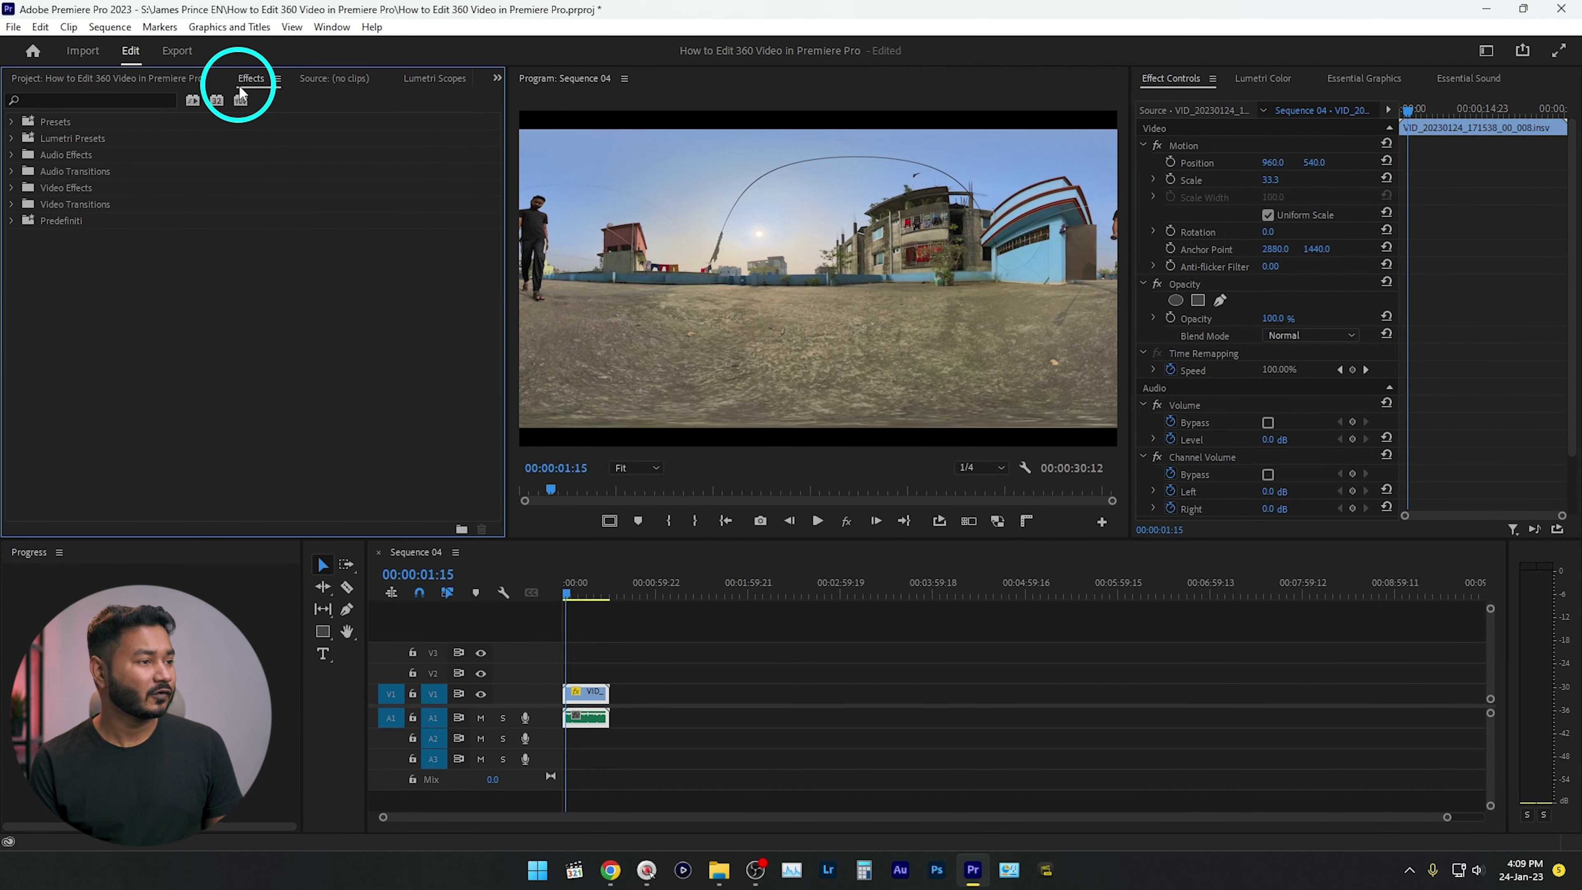
{"action": "left_click", "coordinate": [343, 31]}
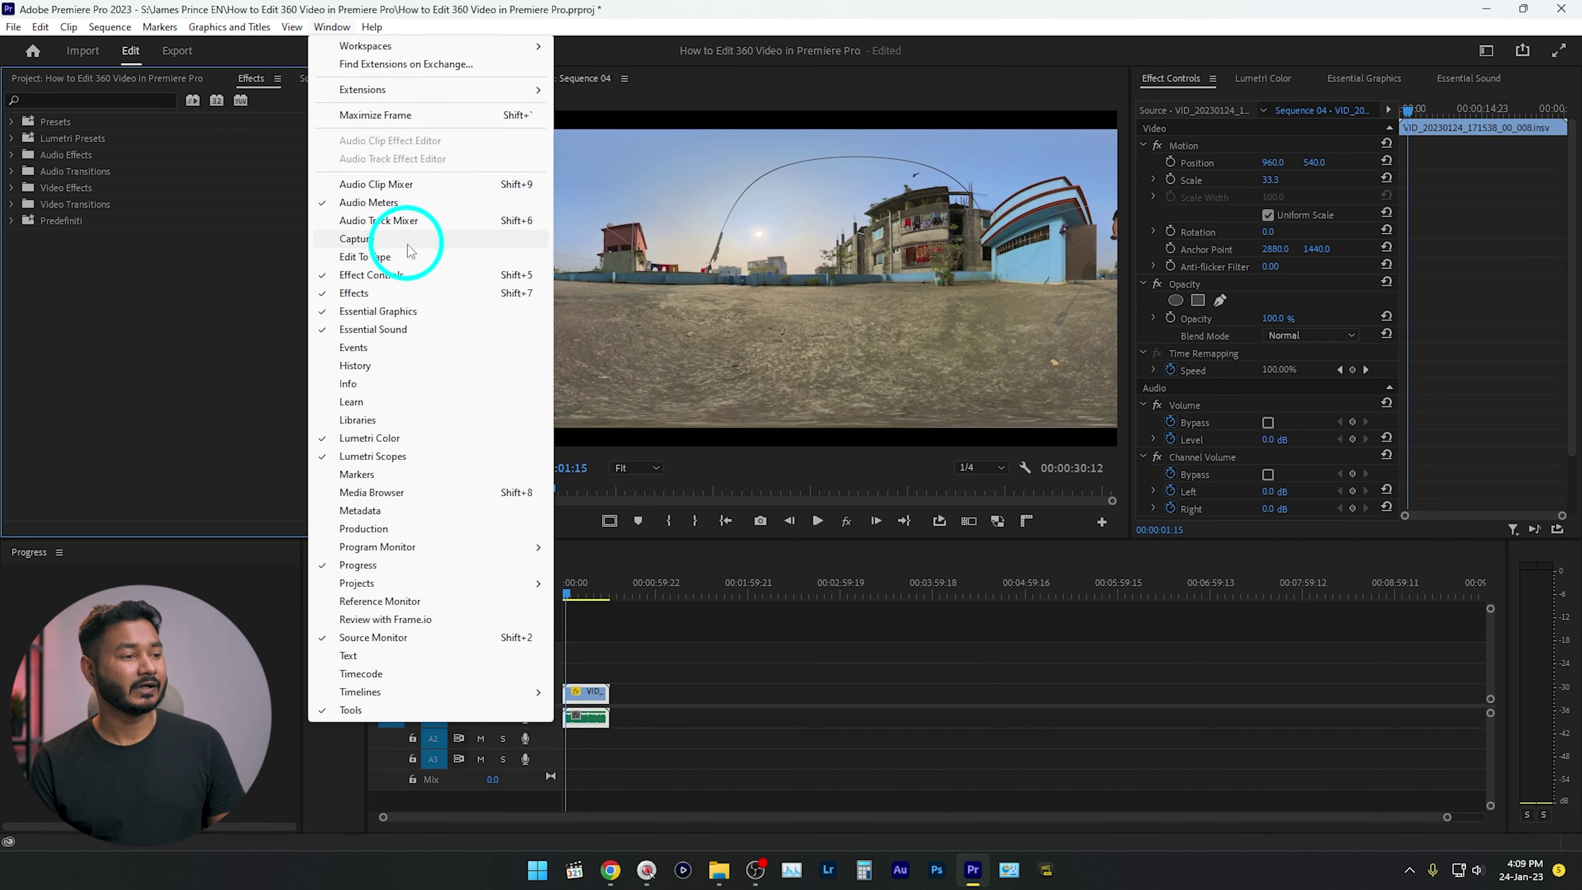
{"action": "left_click", "coordinate": [395, 294]}
{"action": "left_click", "coordinate": [67, 96]}
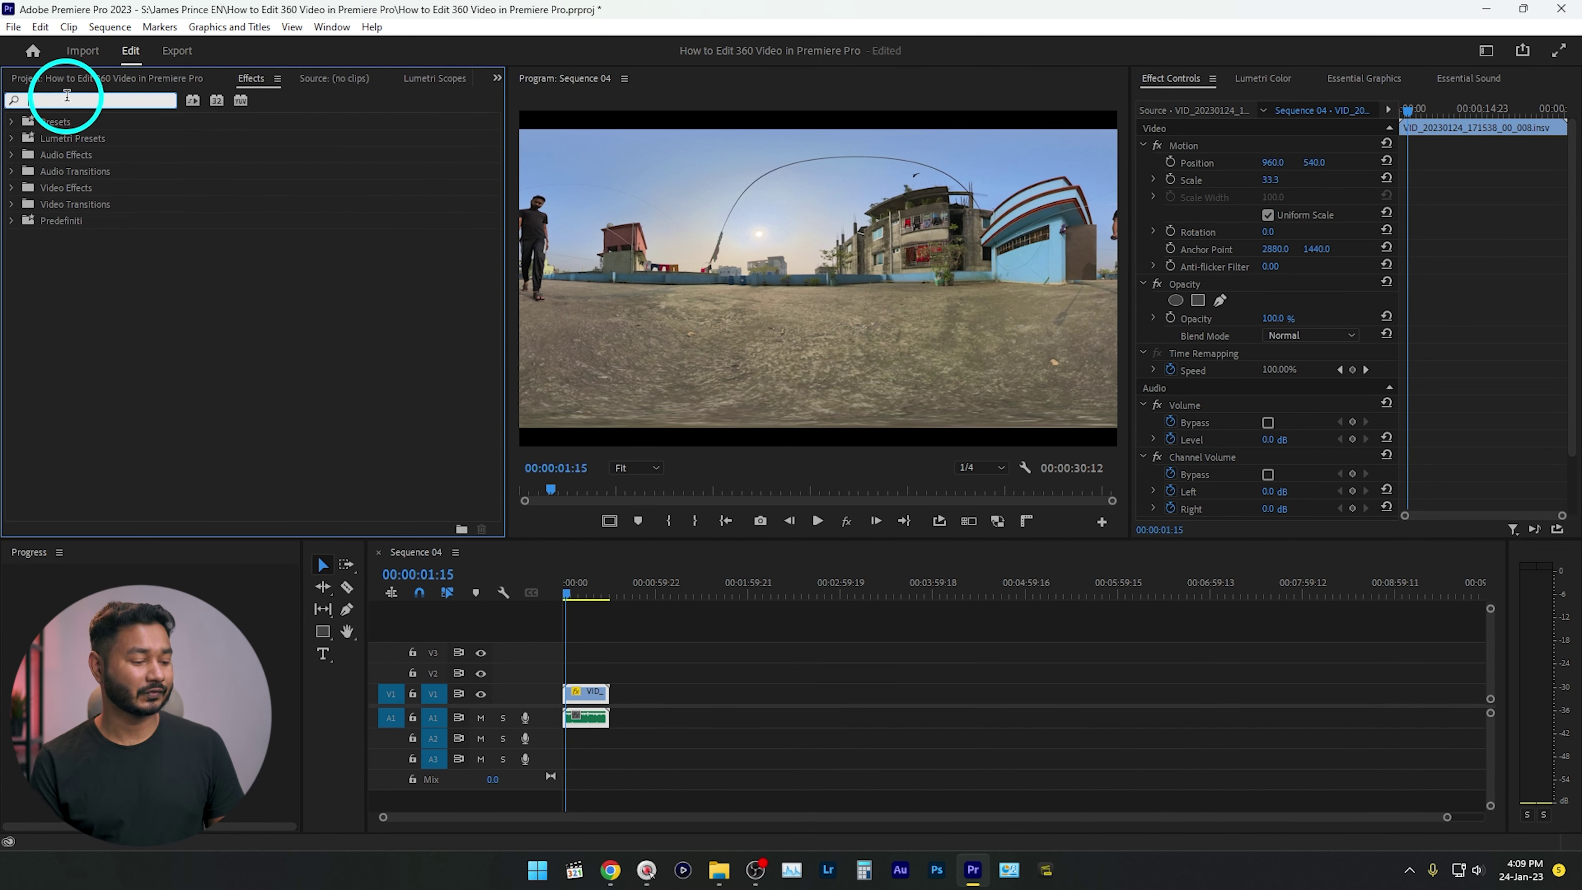
{"action": "type", "text": "ref"}
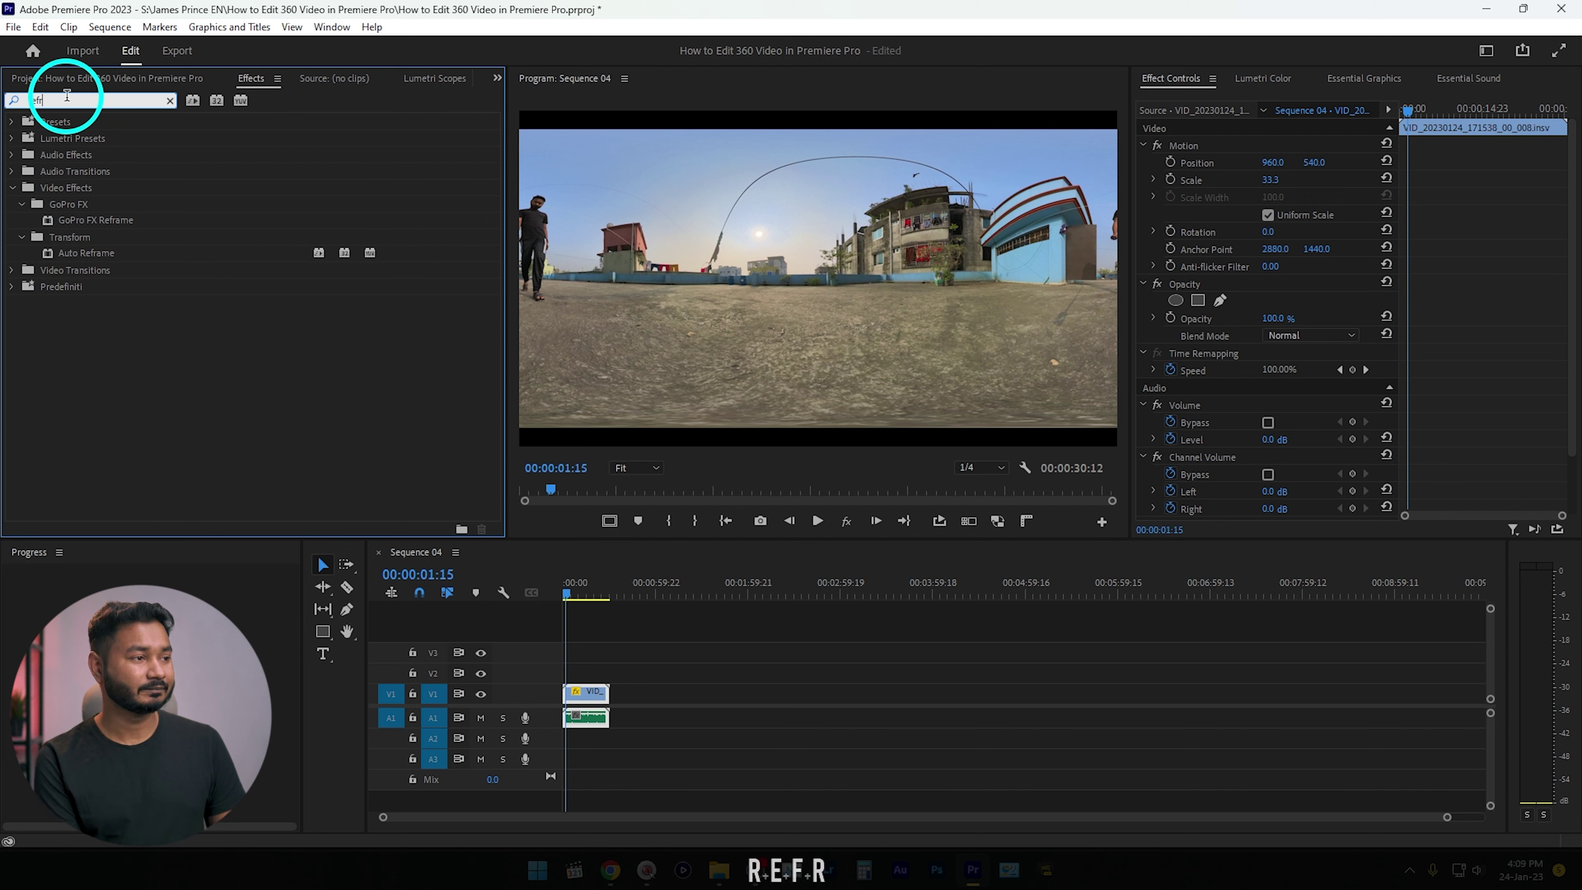
{"action": "type", "text": "r"}
{"action": "left_click", "coordinate": [79, 221]}
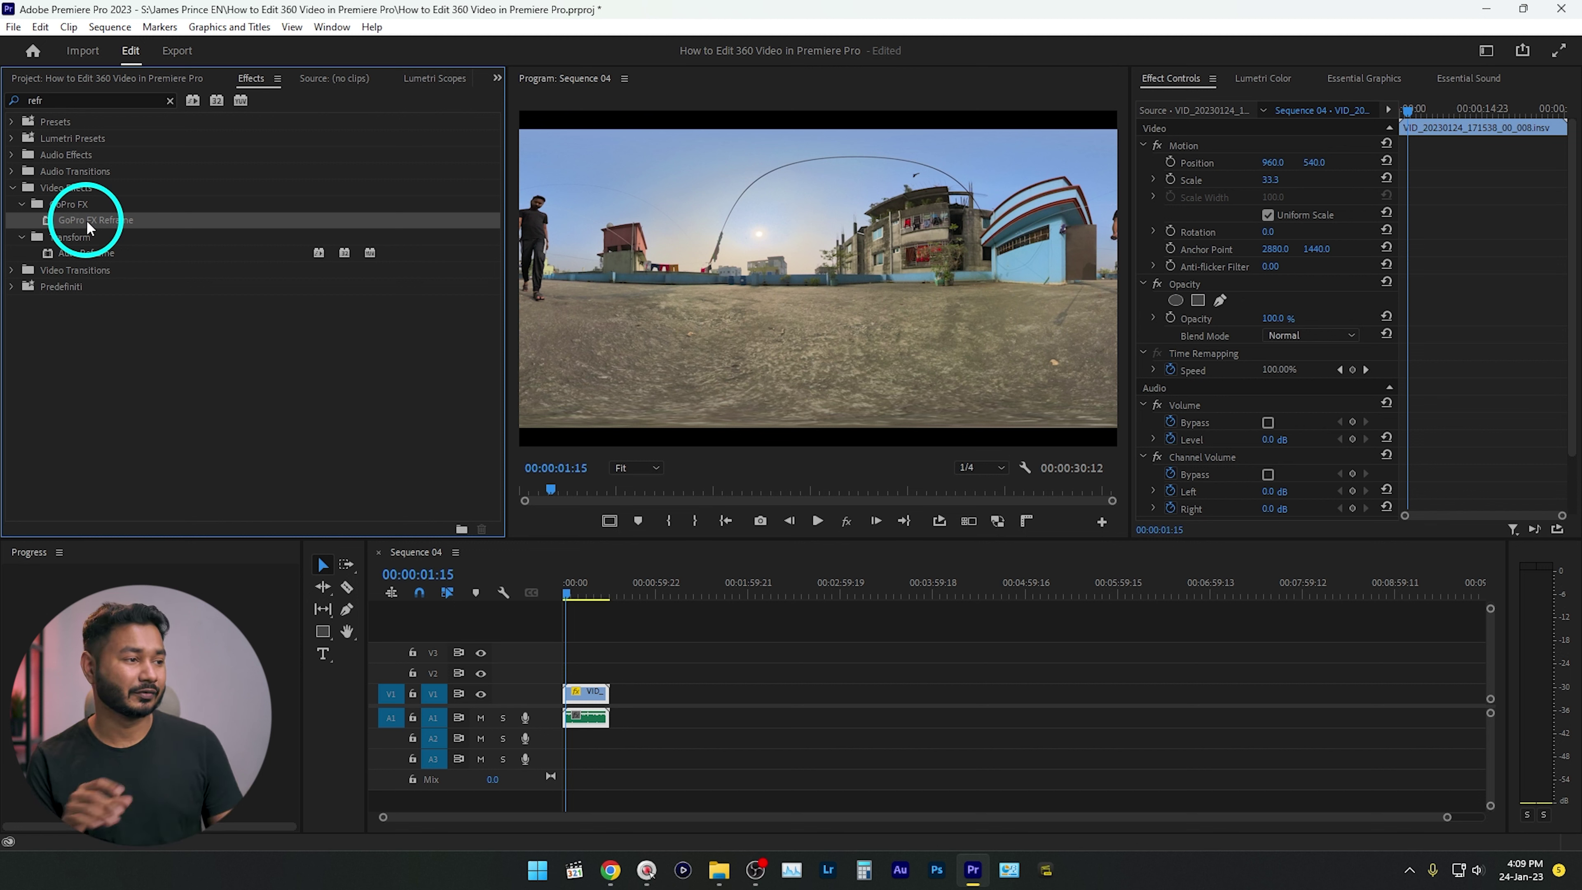
{"action": "left_click_drag", "start_coordinate": [87, 220], "coordinate": [595, 701]}
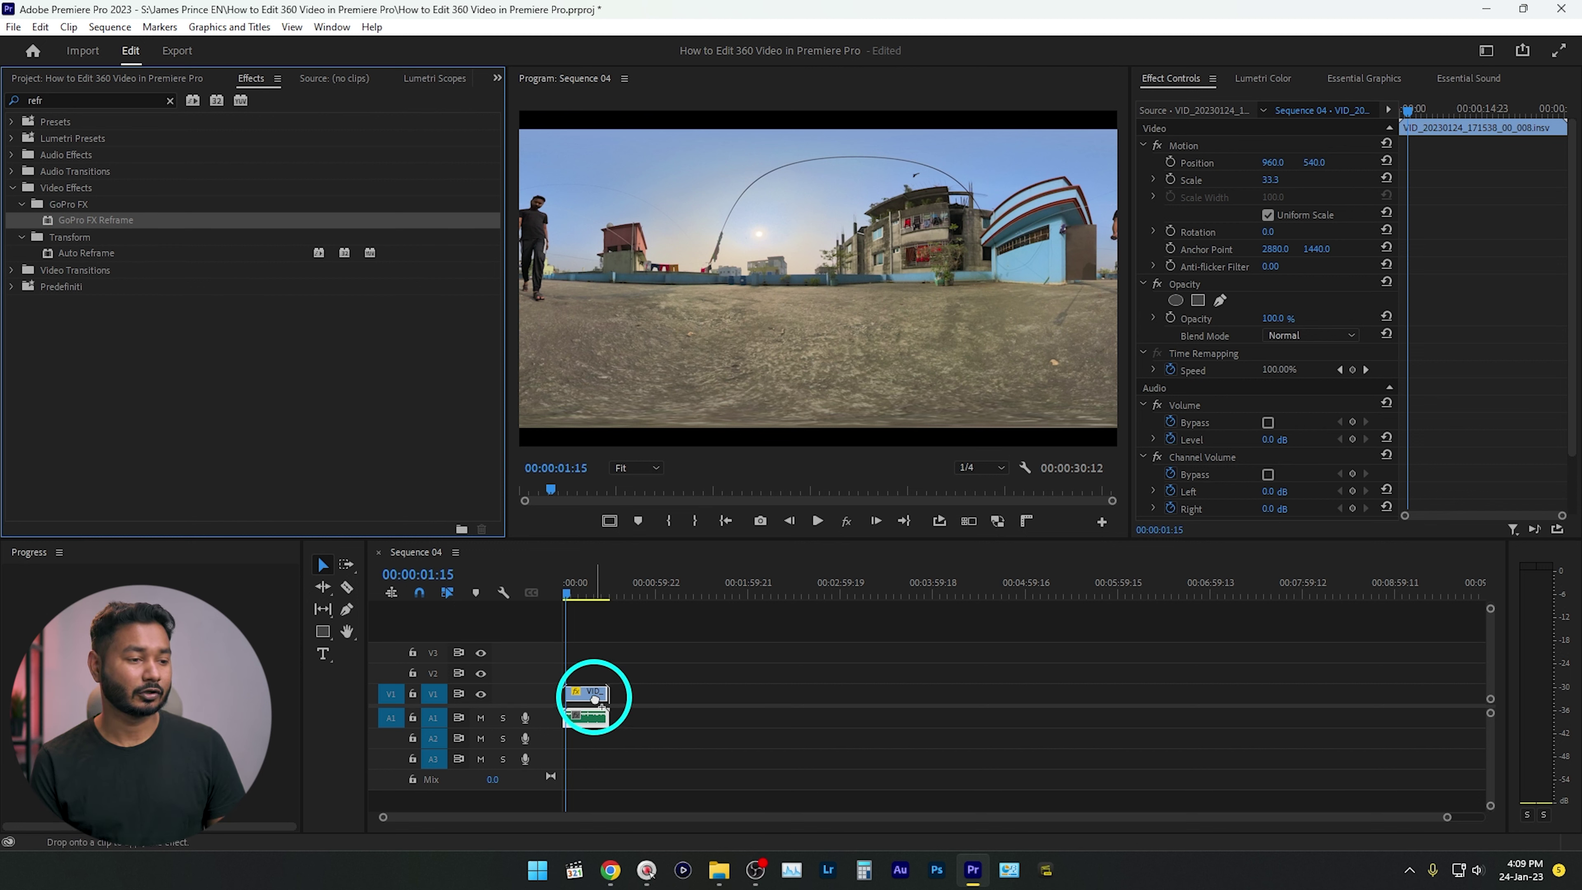
{"action": "left_click_drag", "start_coordinate": [595, 701], "coordinate": [594, 701]}
- Set the GoPro FX Reframe projection of the clip to UHD 16:9
{"action": "left_click", "coordinate": [1174, 77]}
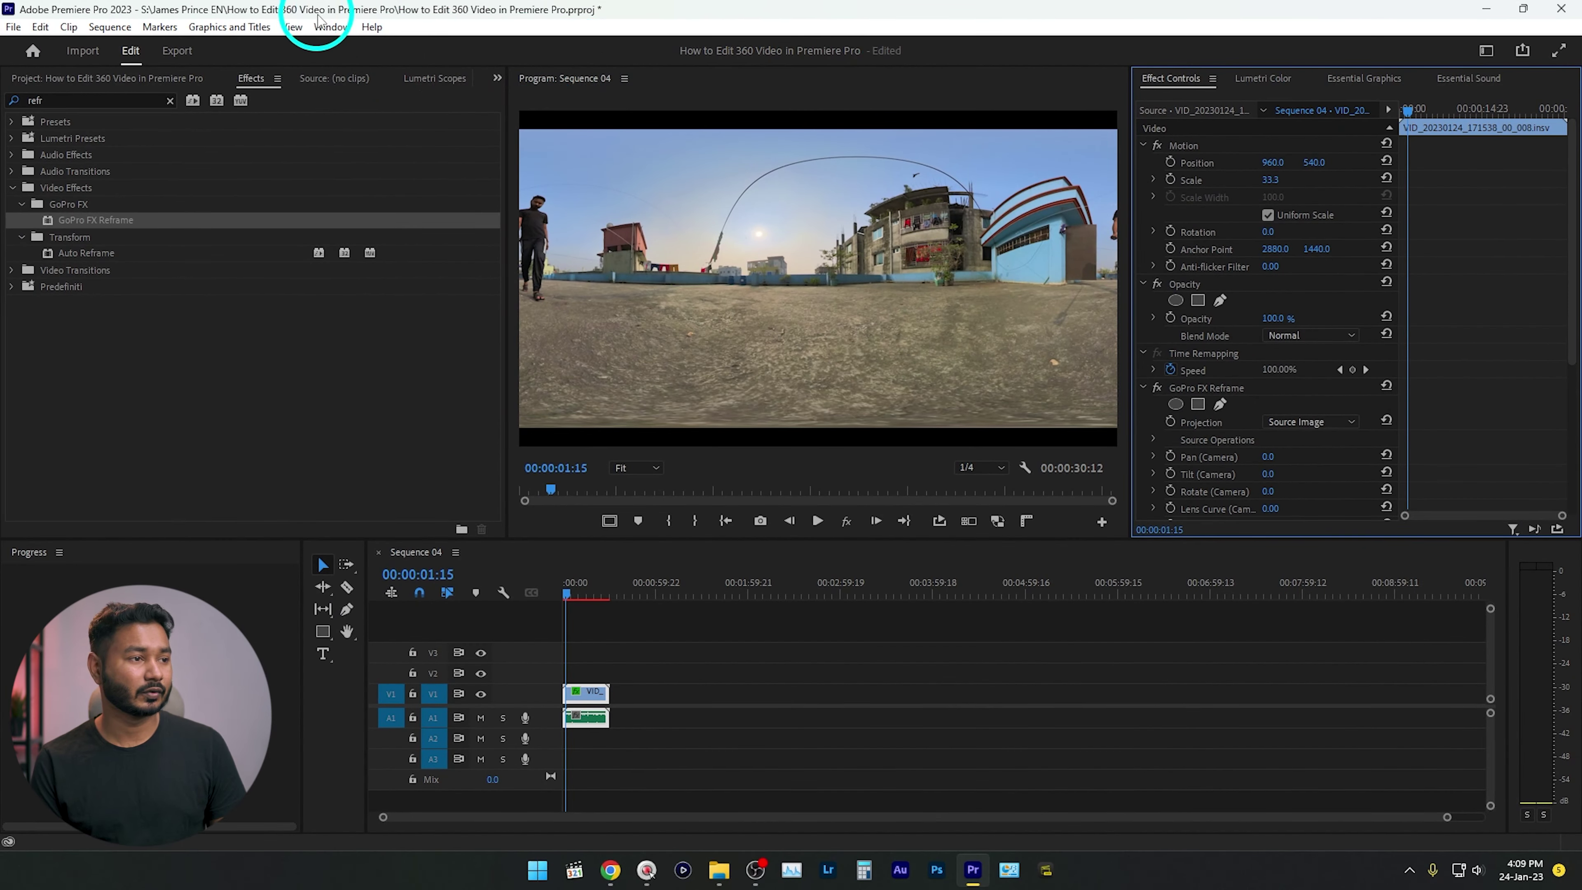
{"action": "left_click", "coordinate": [318, 23]}
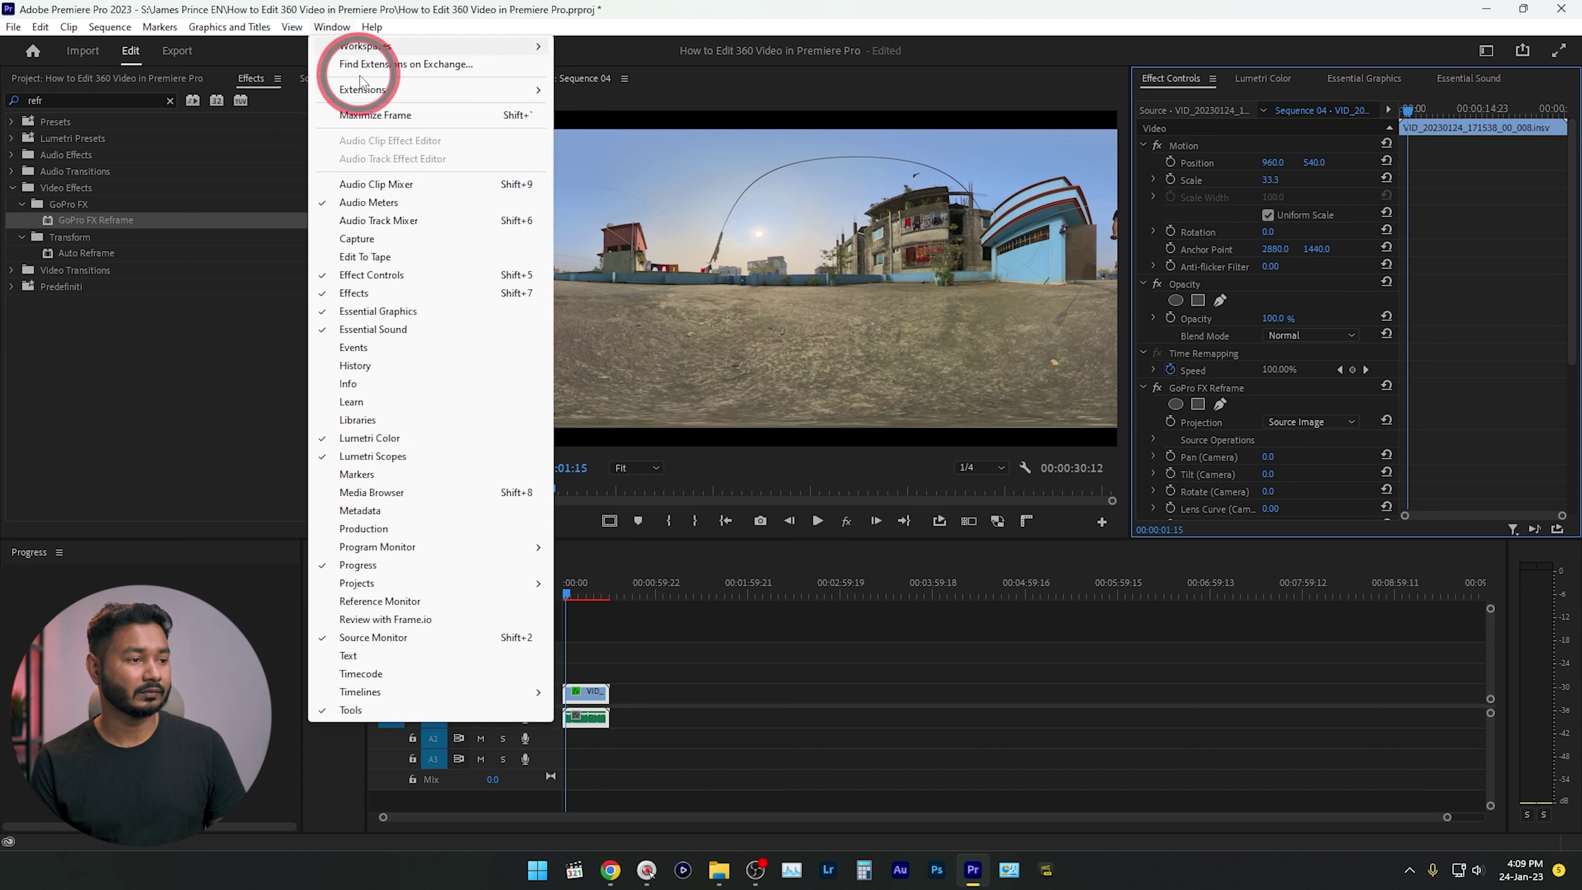
{"action": "left_click", "coordinate": [391, 277]}
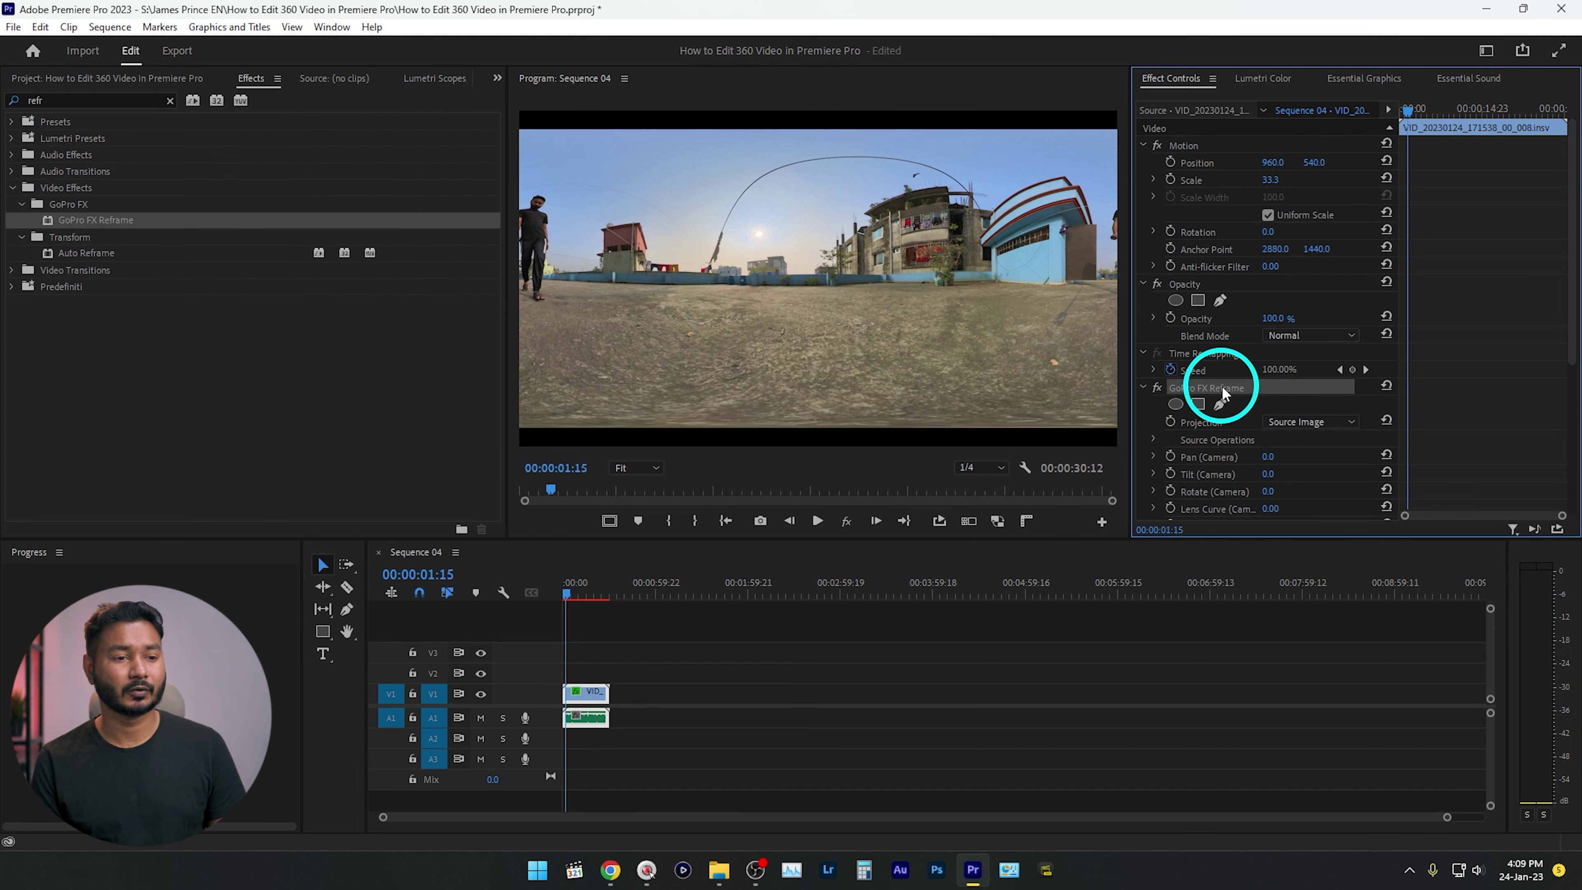
{"action": "scroll", "coordinate": [1223, 392], "scroll_direction": "down", "scroll_amount": 3}
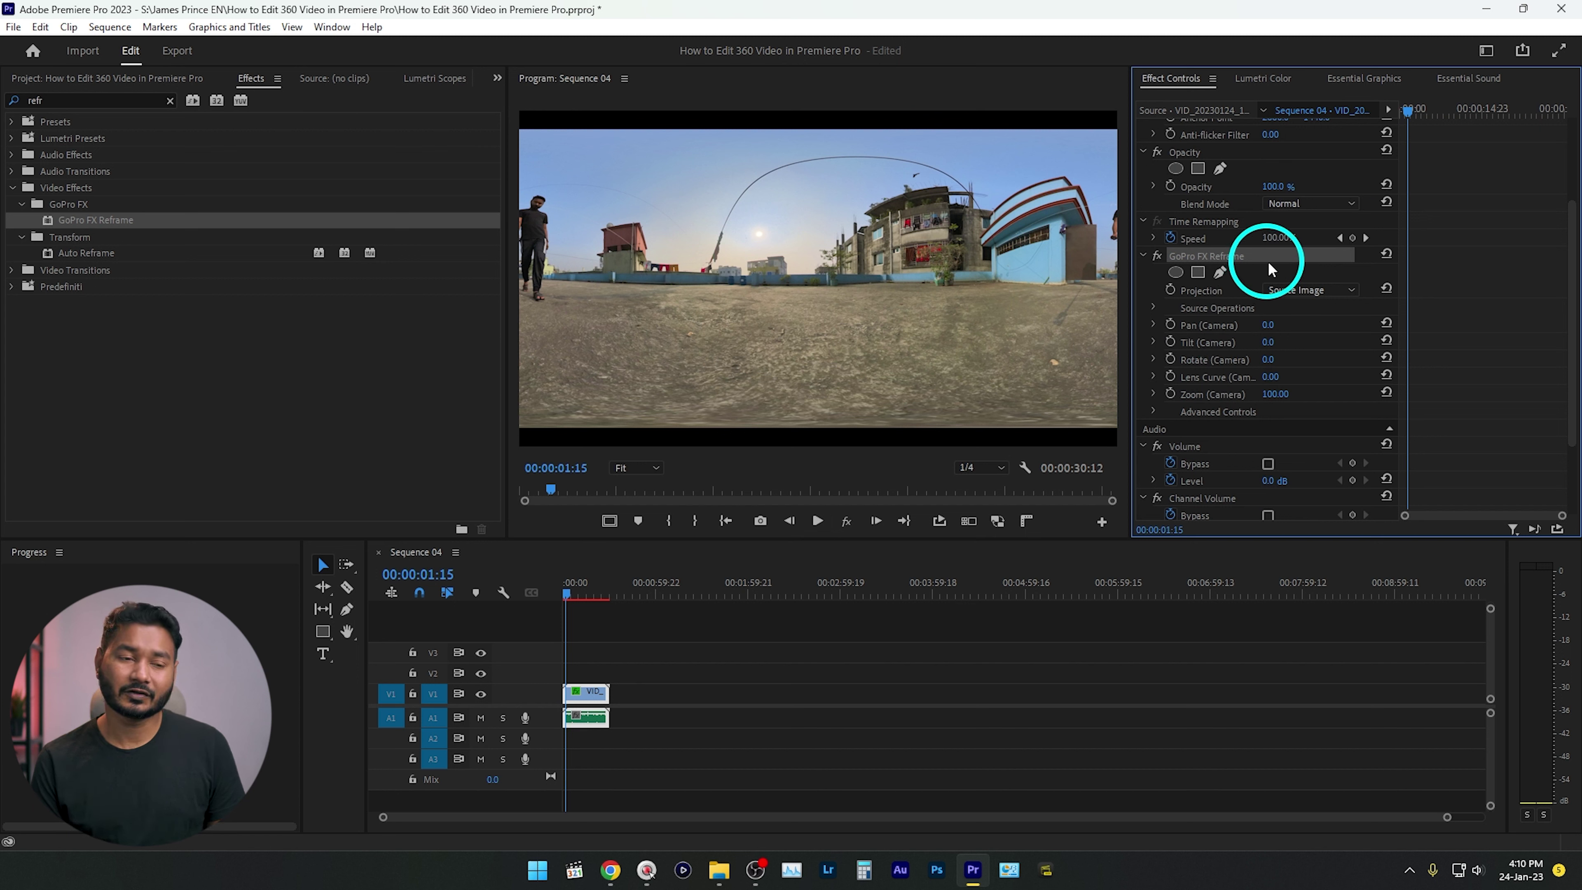
{"action": "left_click", "coordinate": [1289, 291]}
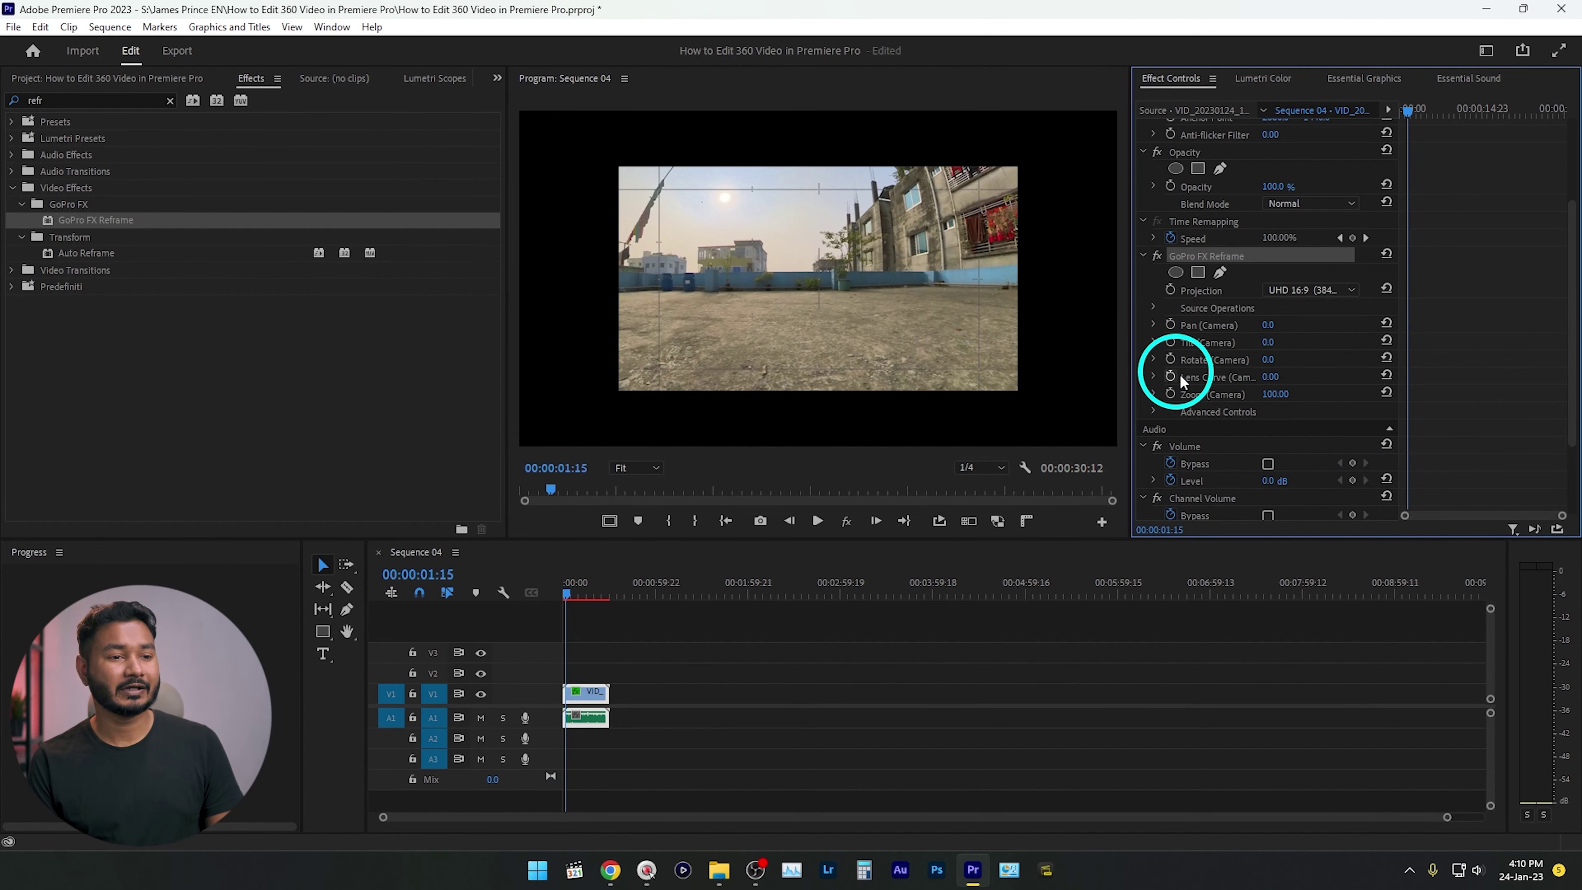
- Set the clip's motion scale to 50 and reorient the reframed view to about -17.5° pan and 2.1° tilt
{"action": "scroll", "coordinate": [1196, 377], "scroll_direction": "up", "scroll_amount": 4}
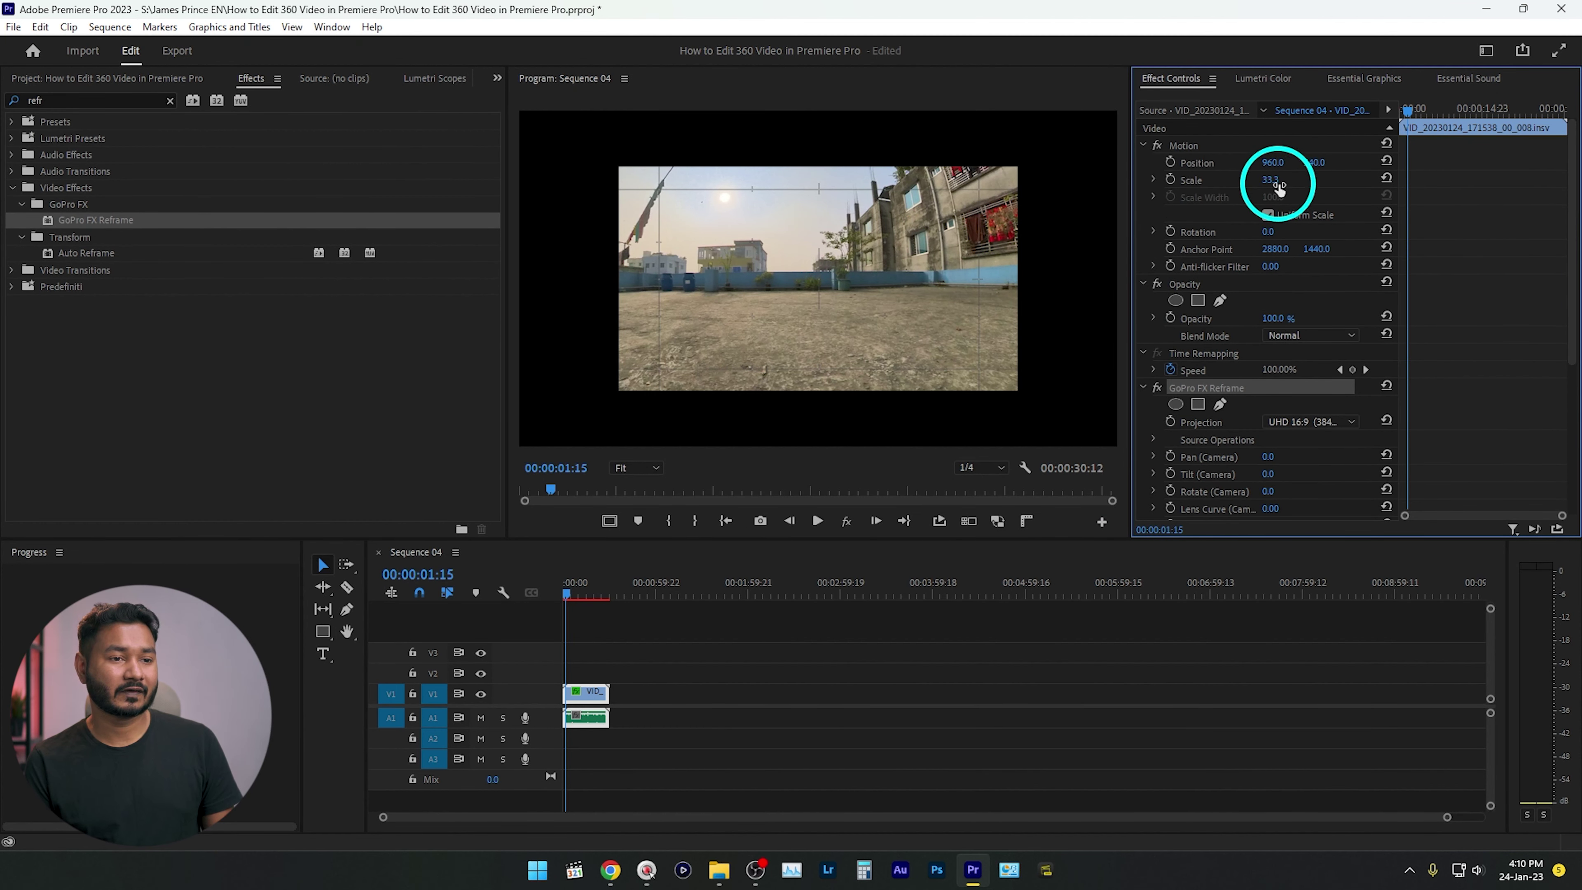
{"action": "type", "text": "50"}
{"action": "key", "text": "Return"}
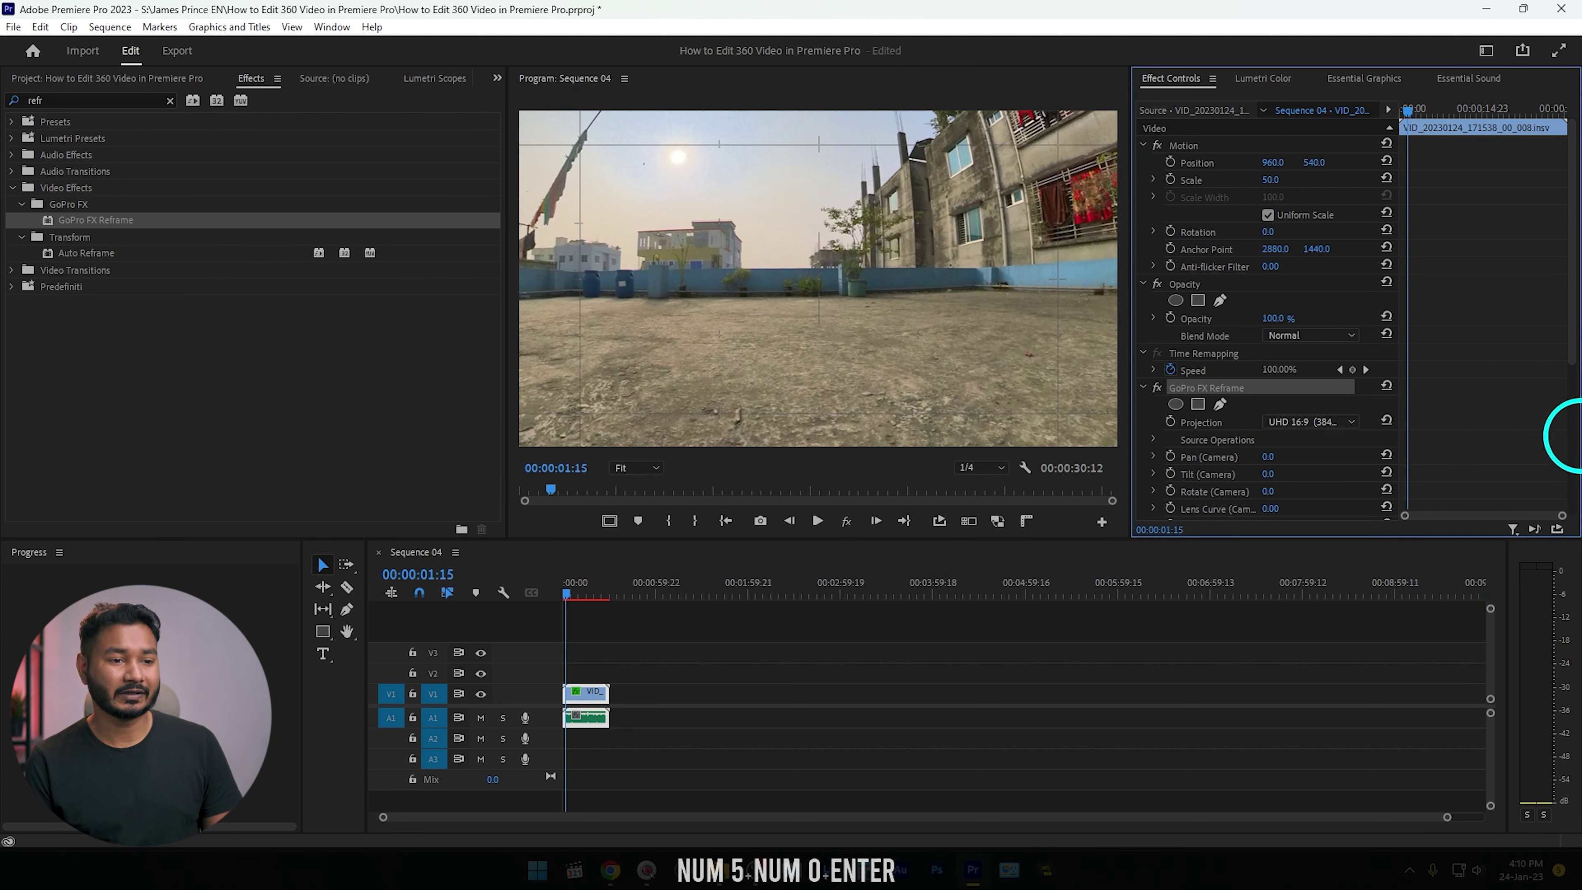
{"action": "scroll", "coordinate": [1311, 394], "scroll_direction": "down", "scroll_amount": 3}
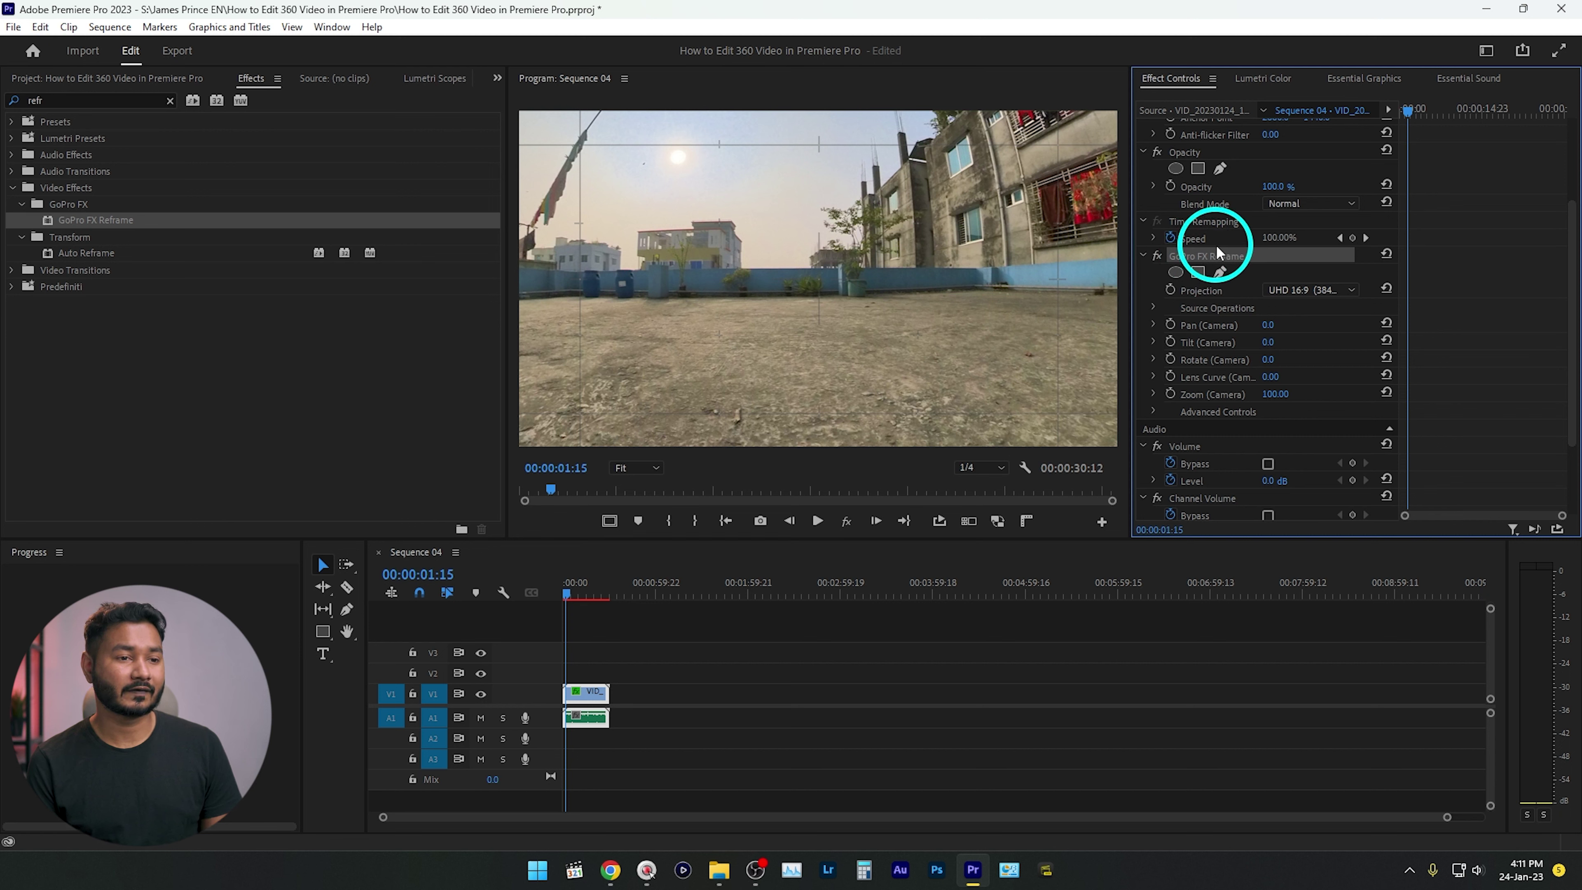
{"action": "left_click_drag", "start_coordinate": [901, 241], "coordinate": [937, 231]}
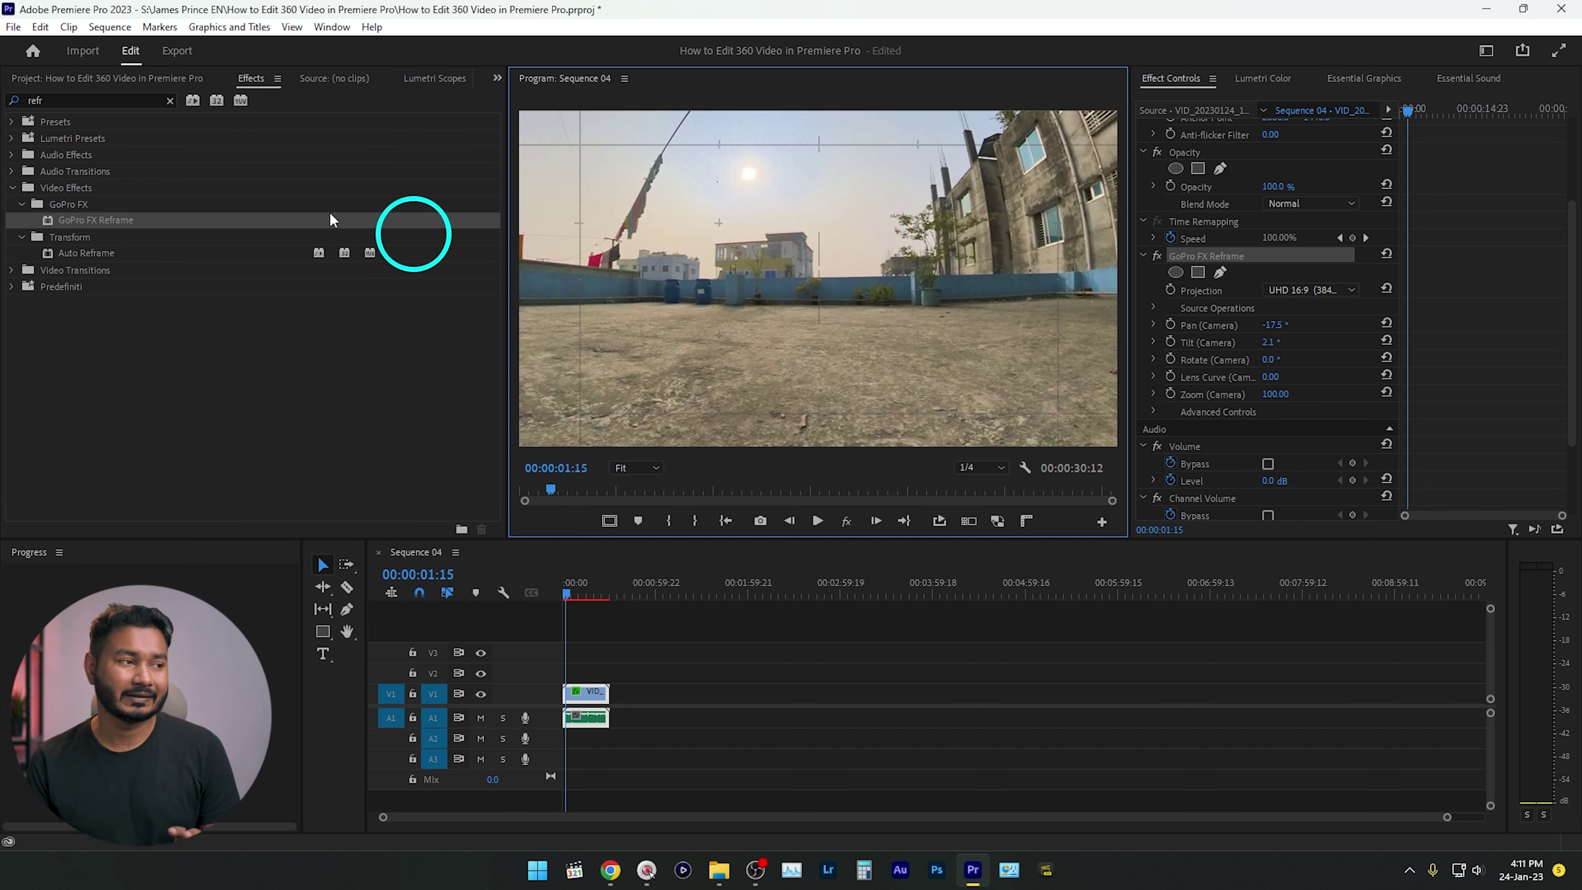
- Create QuickTime proxies for both .insv clips with the ProRes Medium Resolution Proxy preset, and close Media Encoder once encoding is done
{"action": "left_click", "coordinate": [89, 79]}
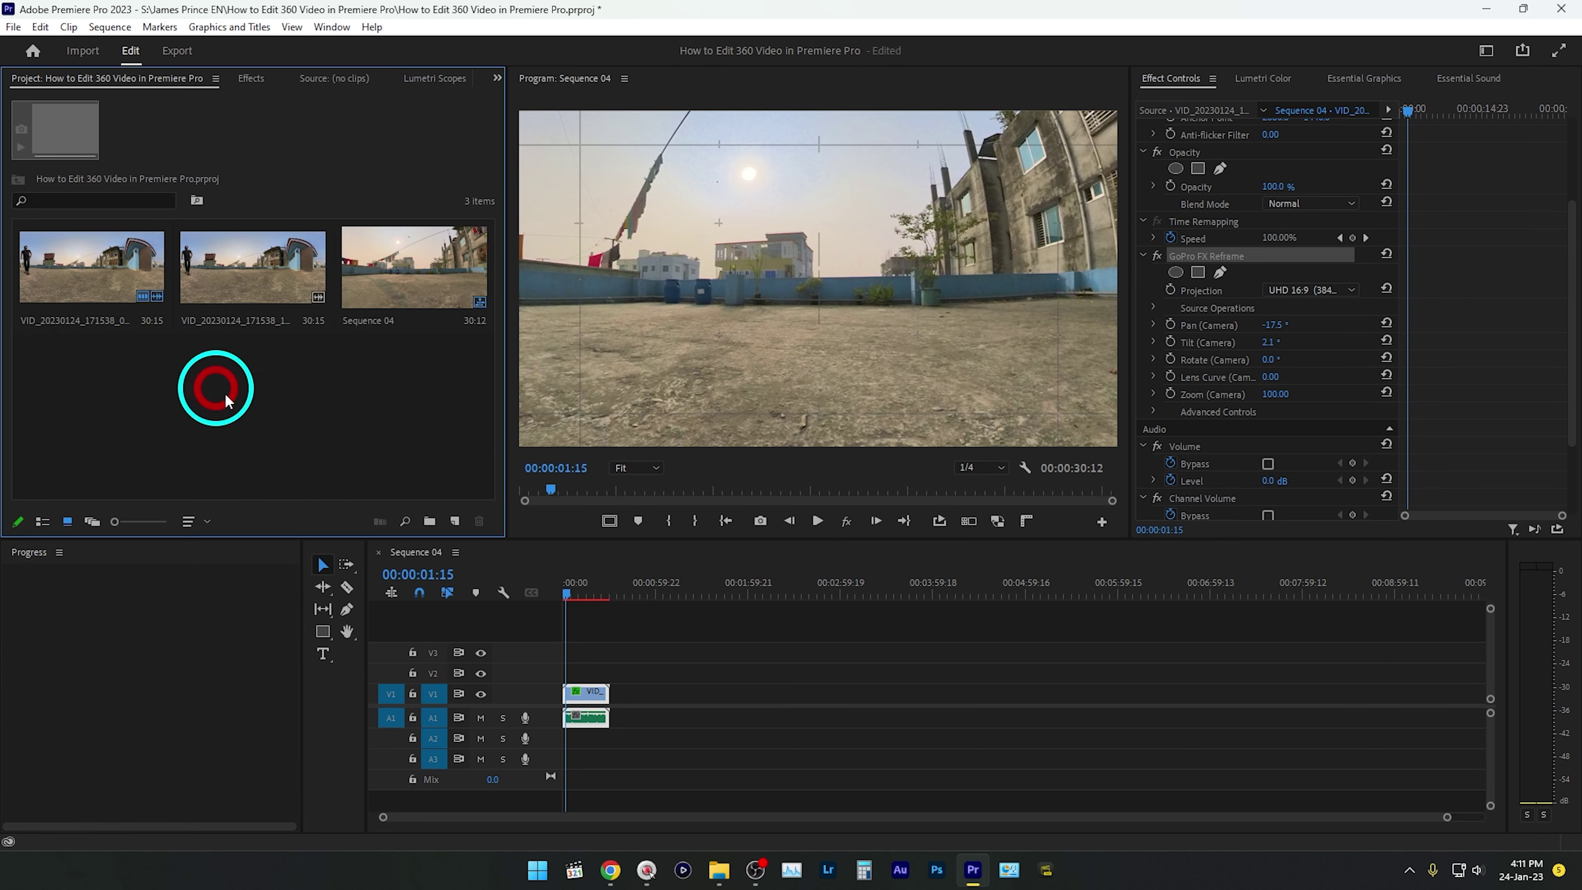
{"action": "left_click_drag", "start_coordinate": [225, 393], "coordinate": [111, 272]}
{"action": "right_click", "coordinate": [112, 273]}
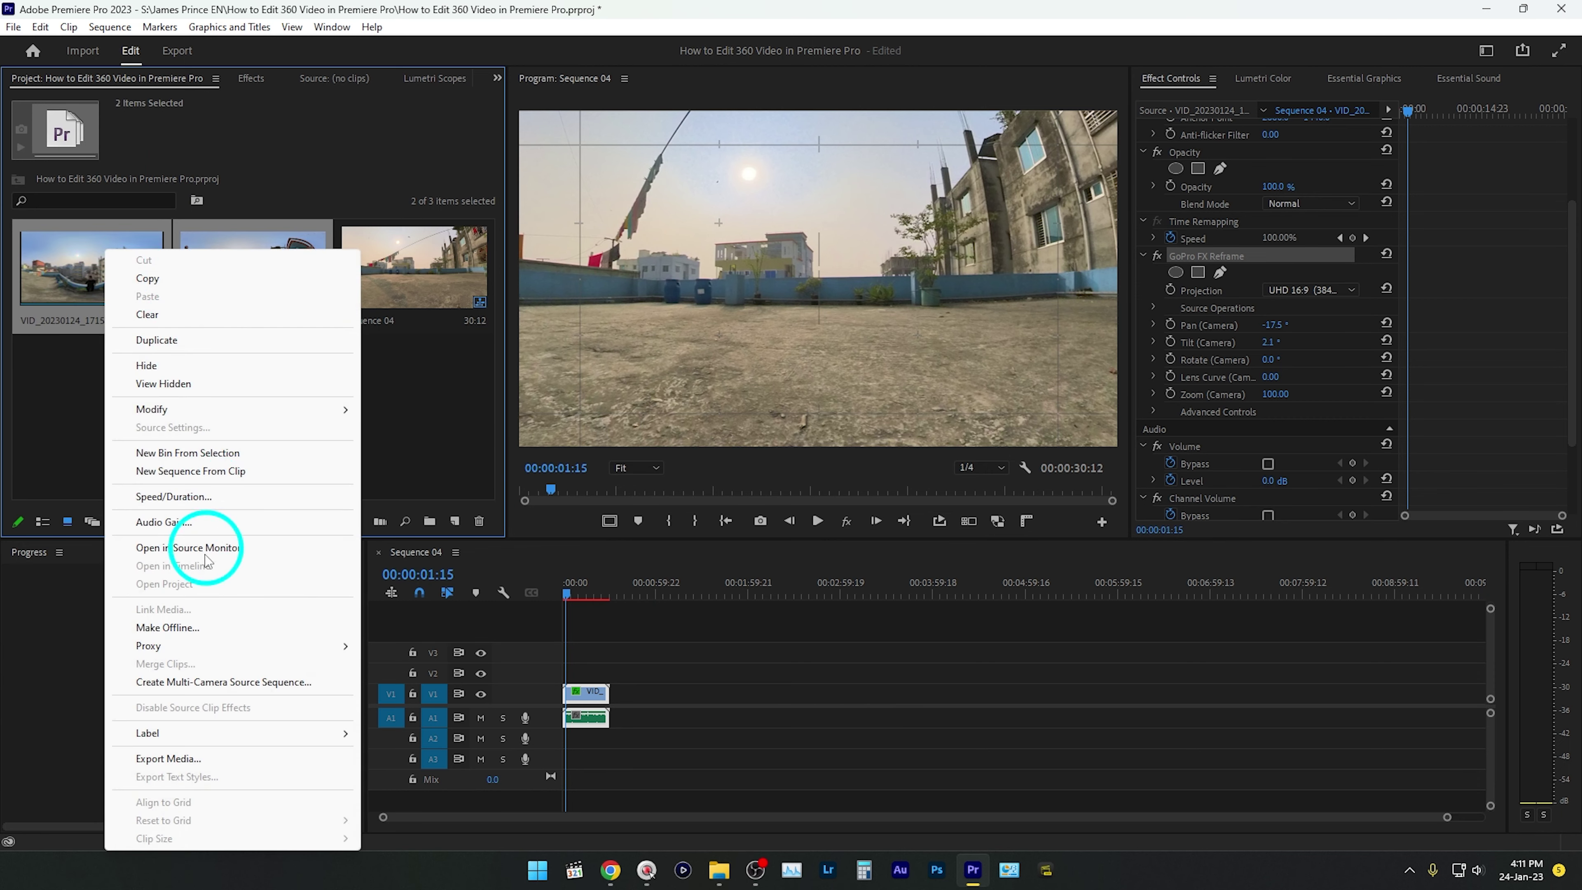
{"action": "mouse_move", "coordinate": [178, 637]}
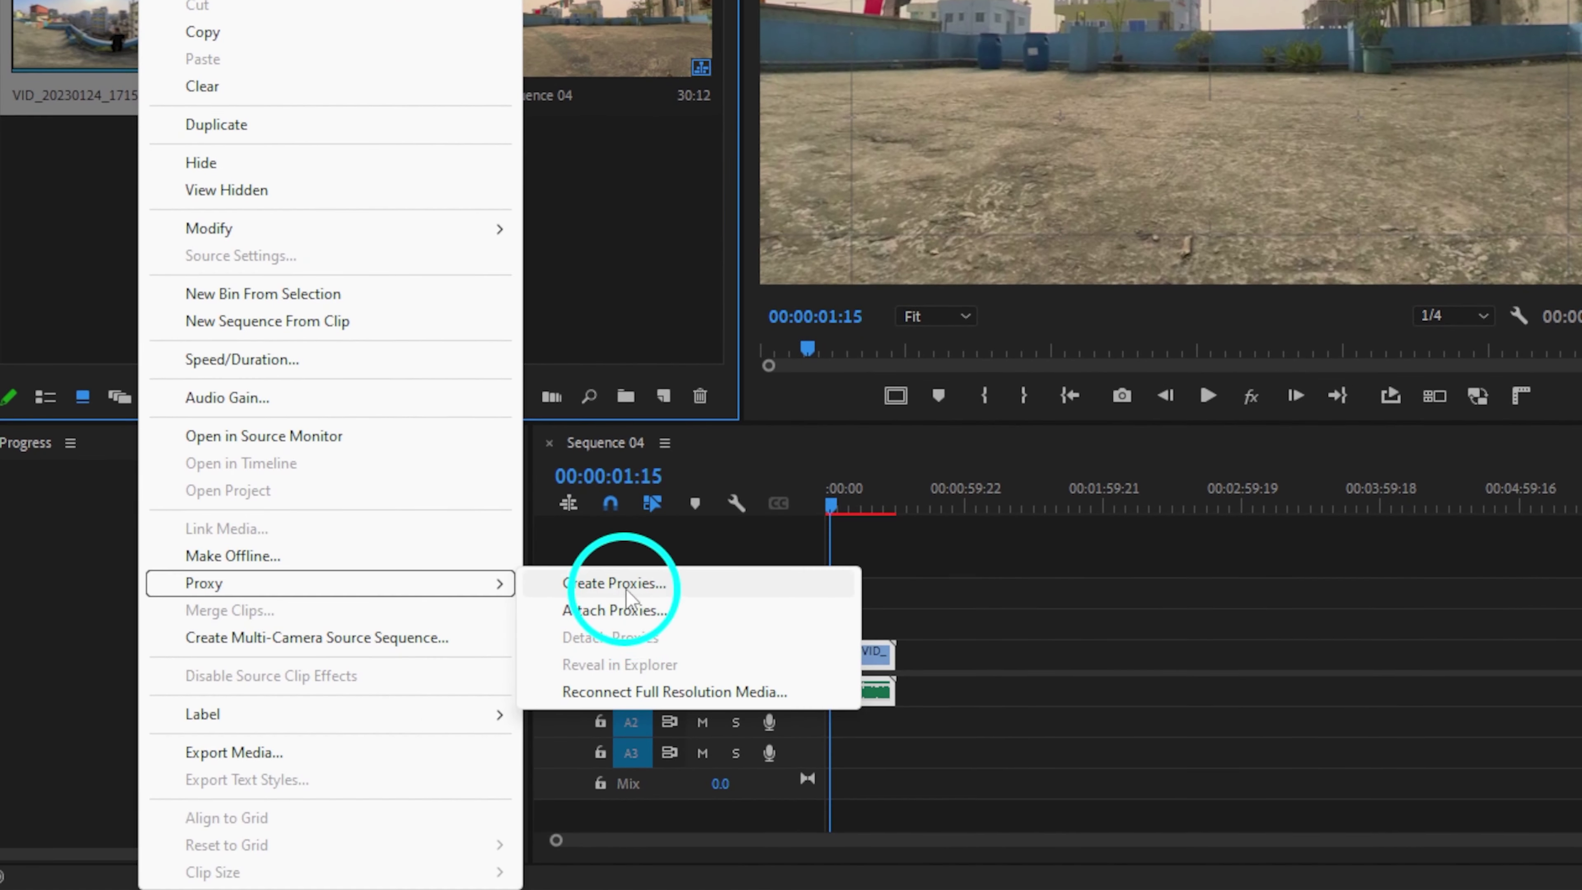
{"action": "left_click", "coordinate": [618, 592]}
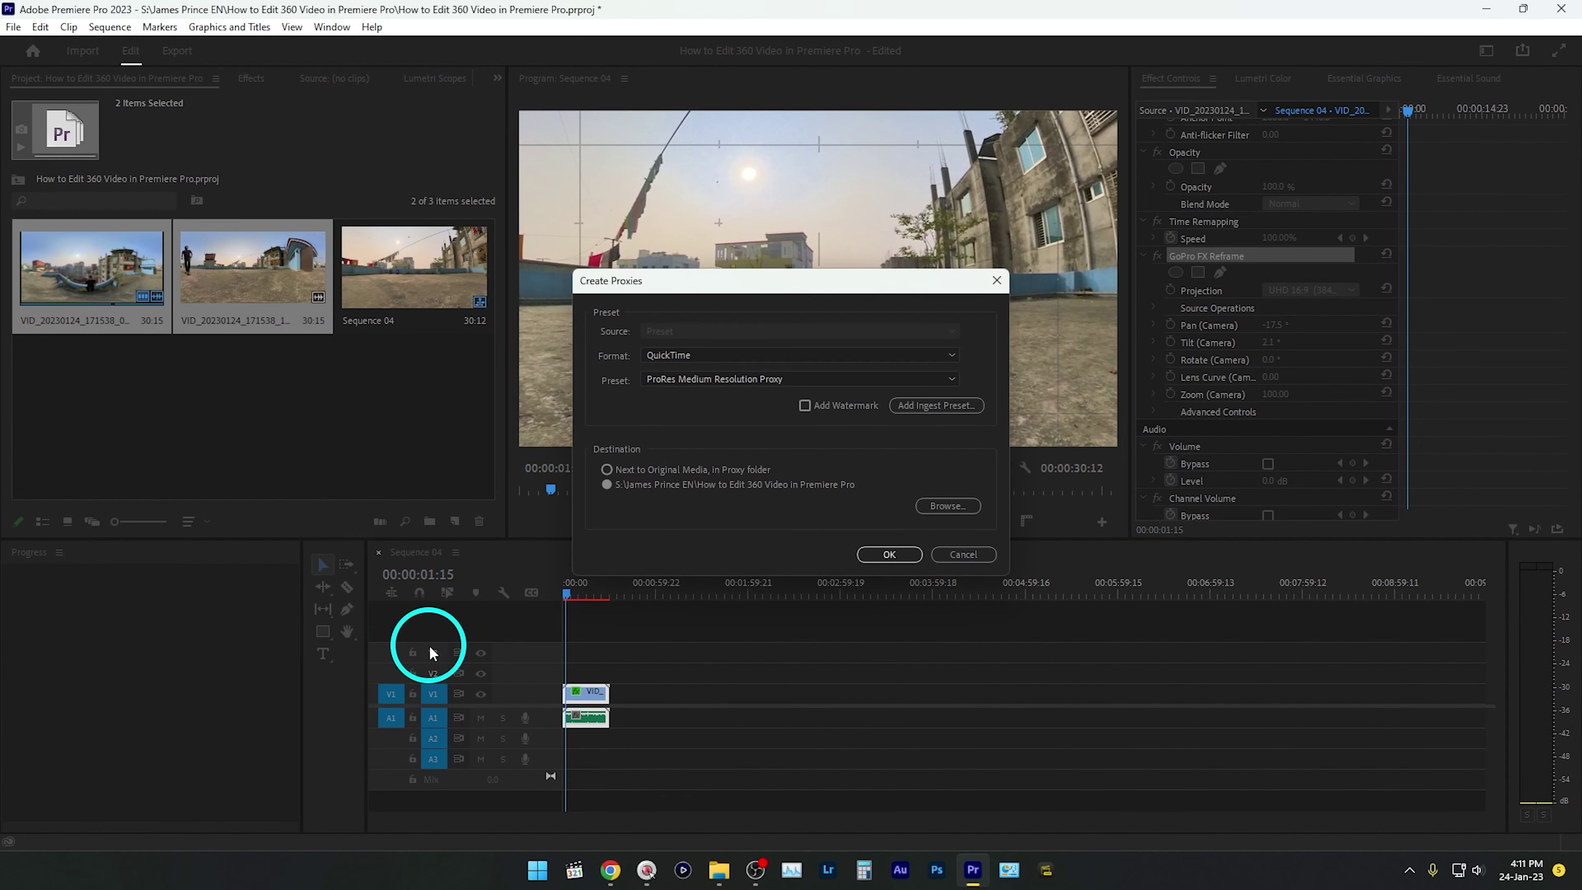
{"action": "left_click", "coordinate": [815, 381]}
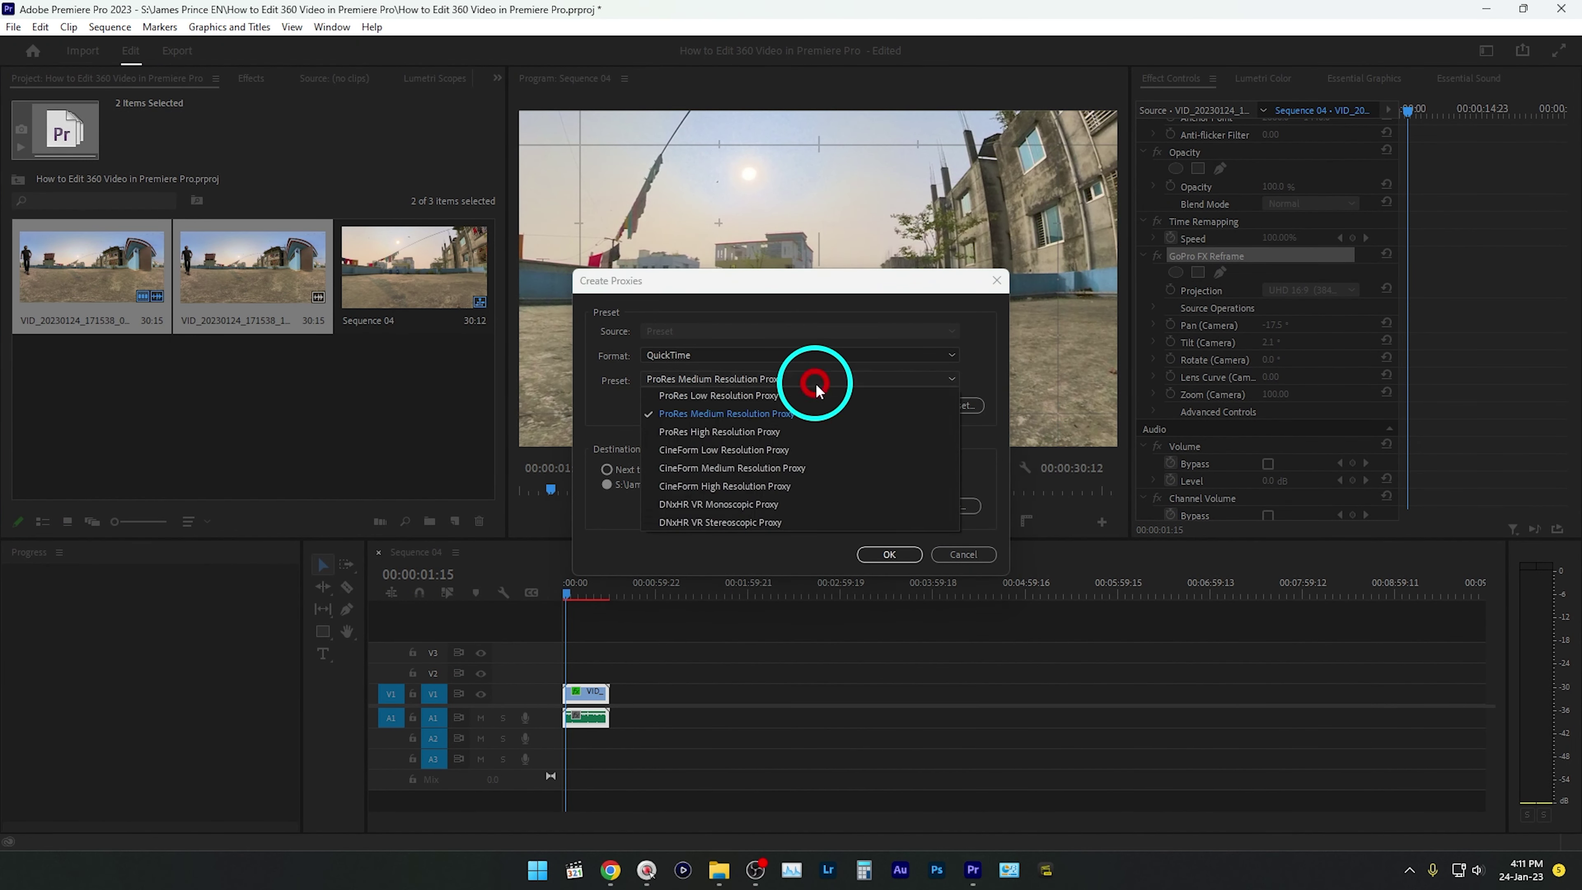
{"action": "left_click", "coordinate": [788, 420]}
{"action": "left_click", "coordinate": [889, 554]}
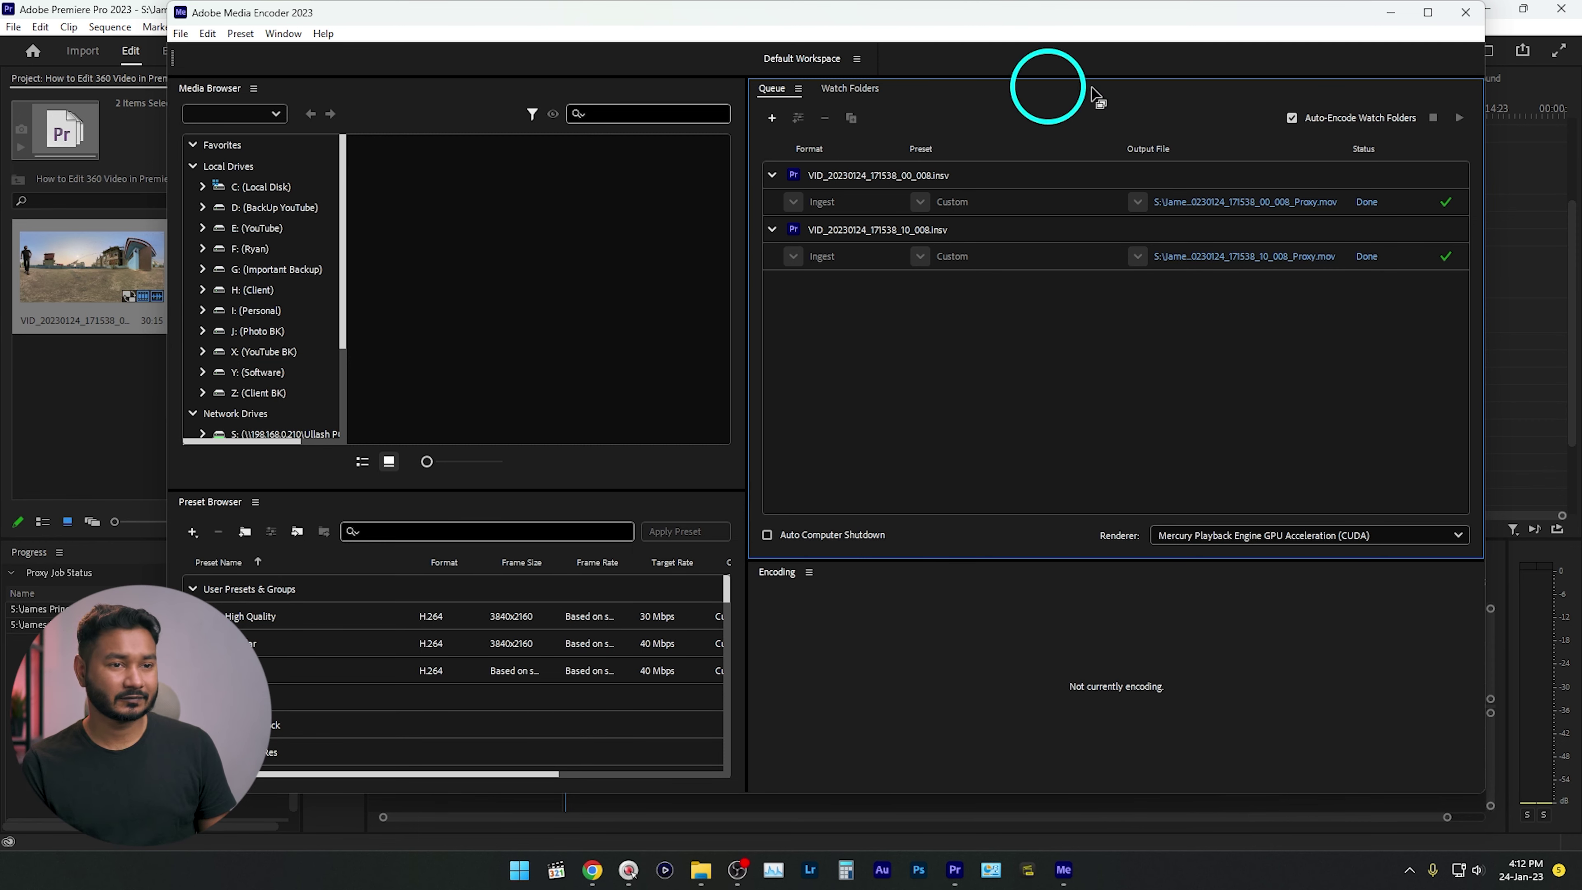
{"action": "left_click", "coordinate": [1472, 19]}
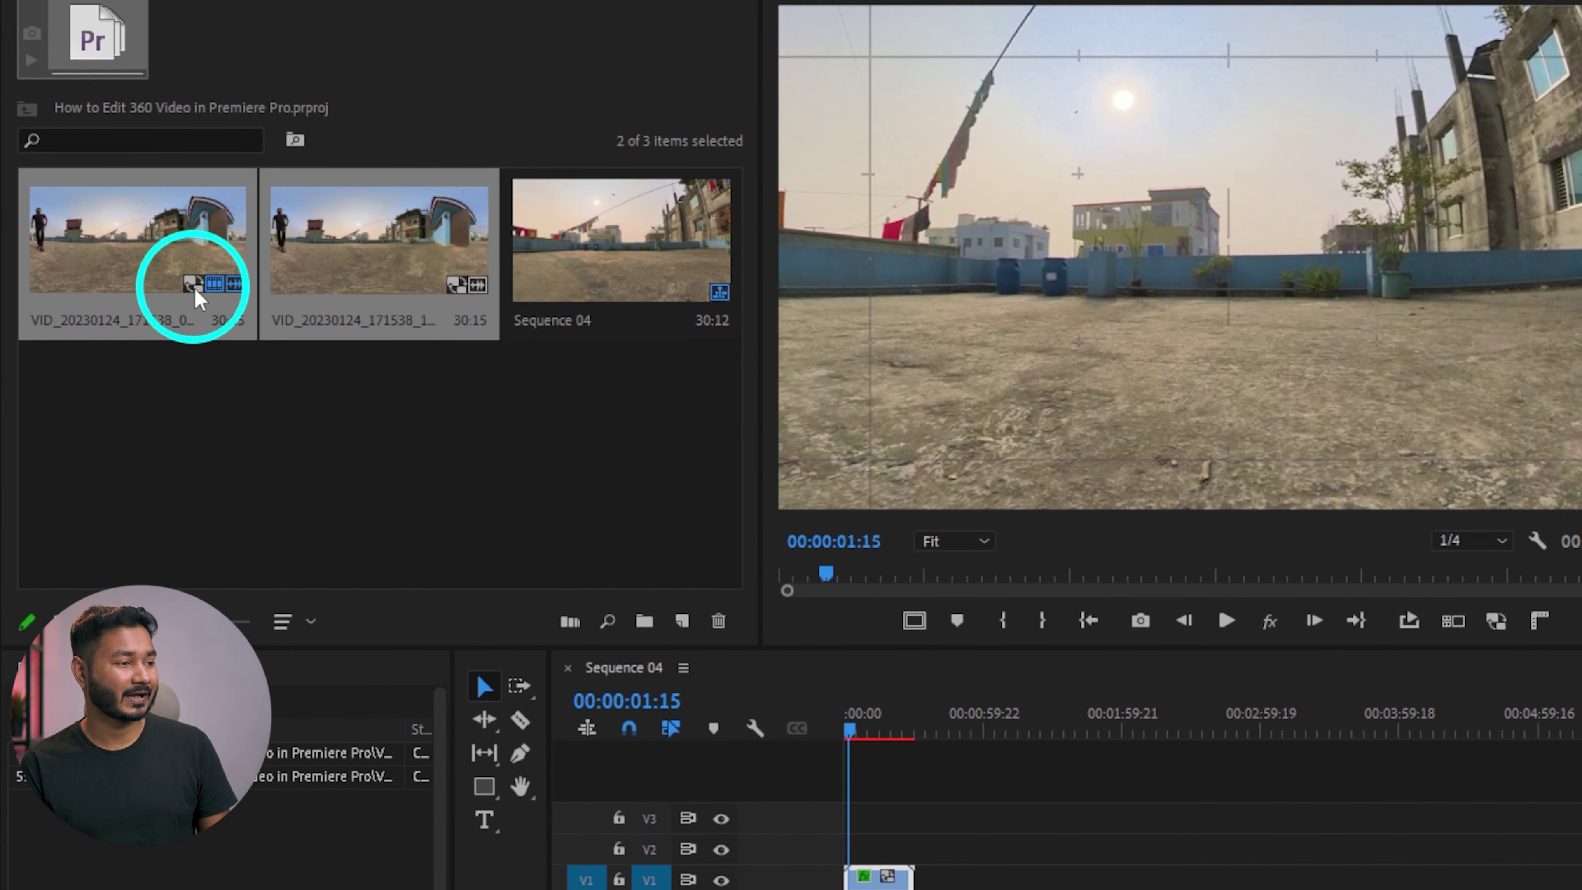
- Look up the Toggle Proxies control and enable proxy playback in the Program Monitor
{"action": "mouse_move", "coordinate": [195, 305]}
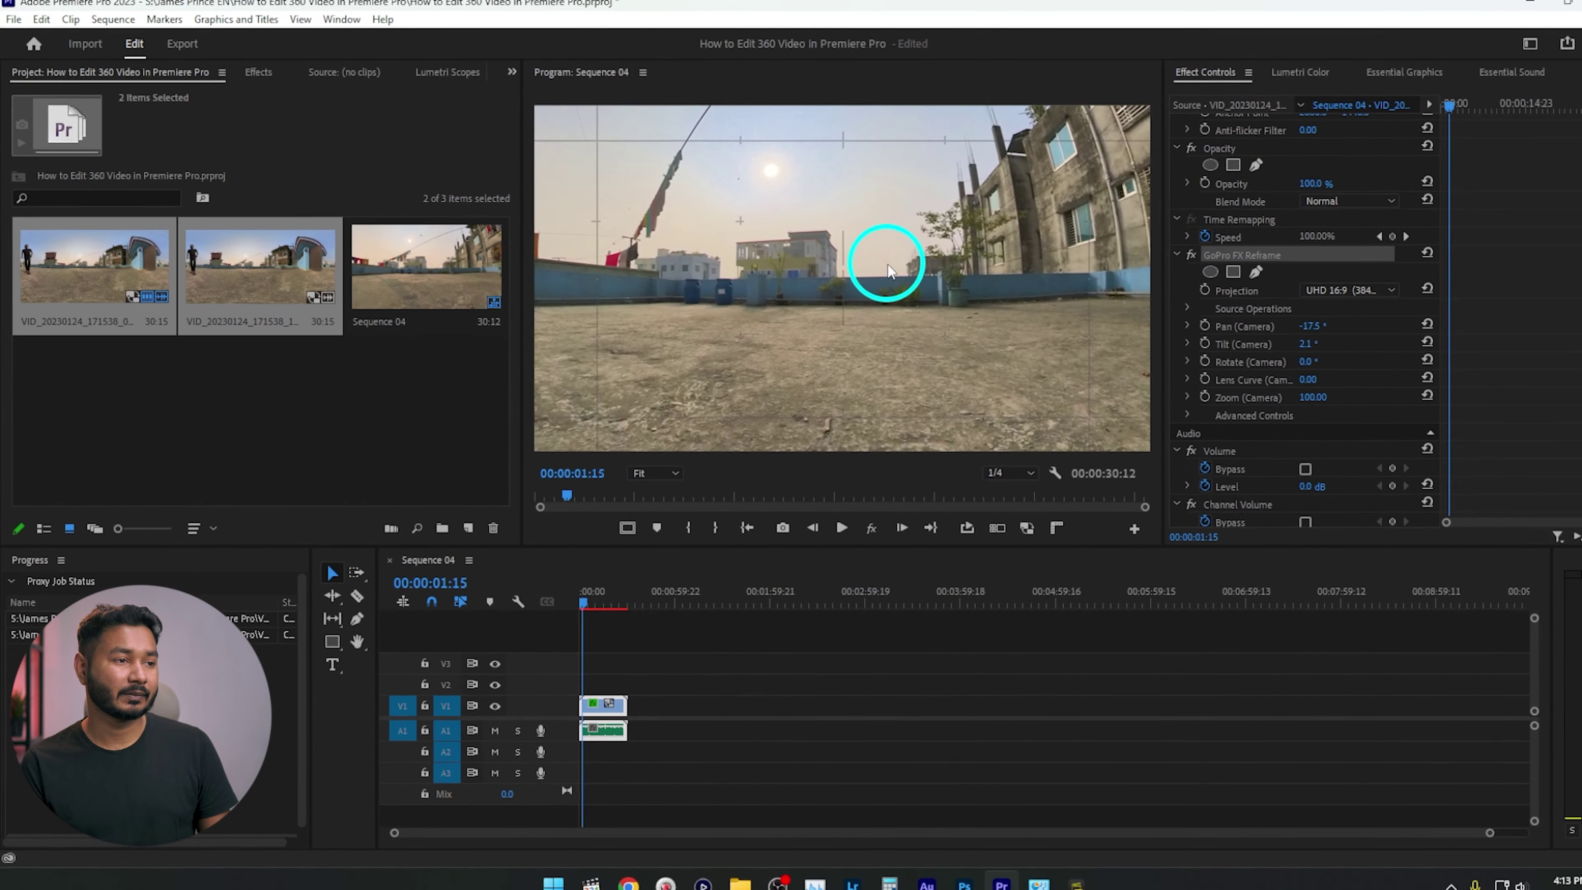
{"action": "left_click", "coordinate": [1202, 234]}
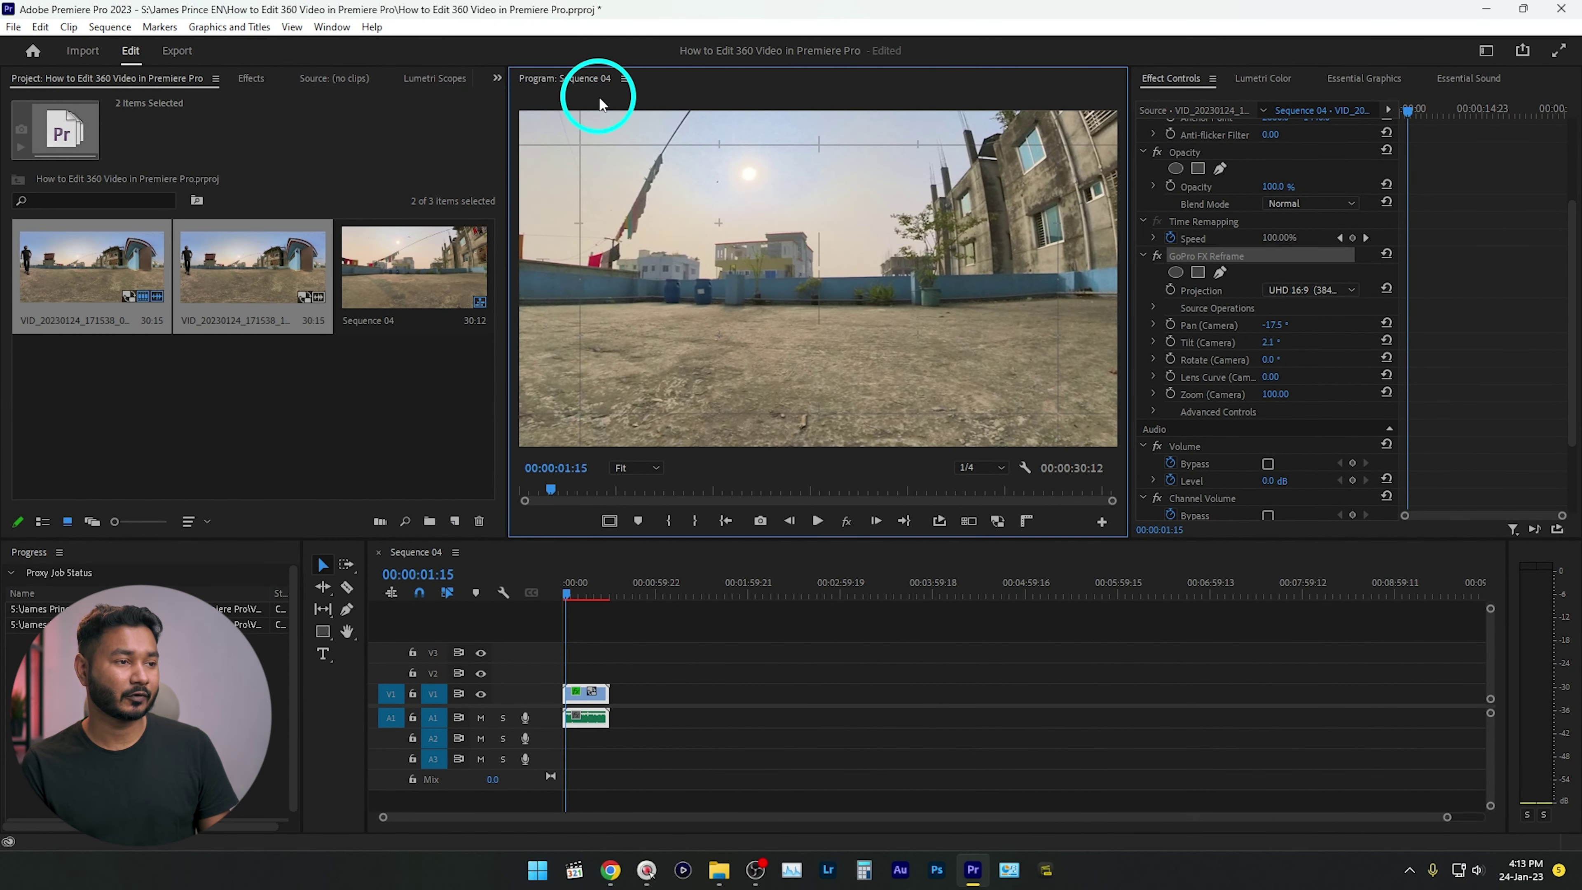
{"action": "left_click", "coordinate": [1101, 523]}
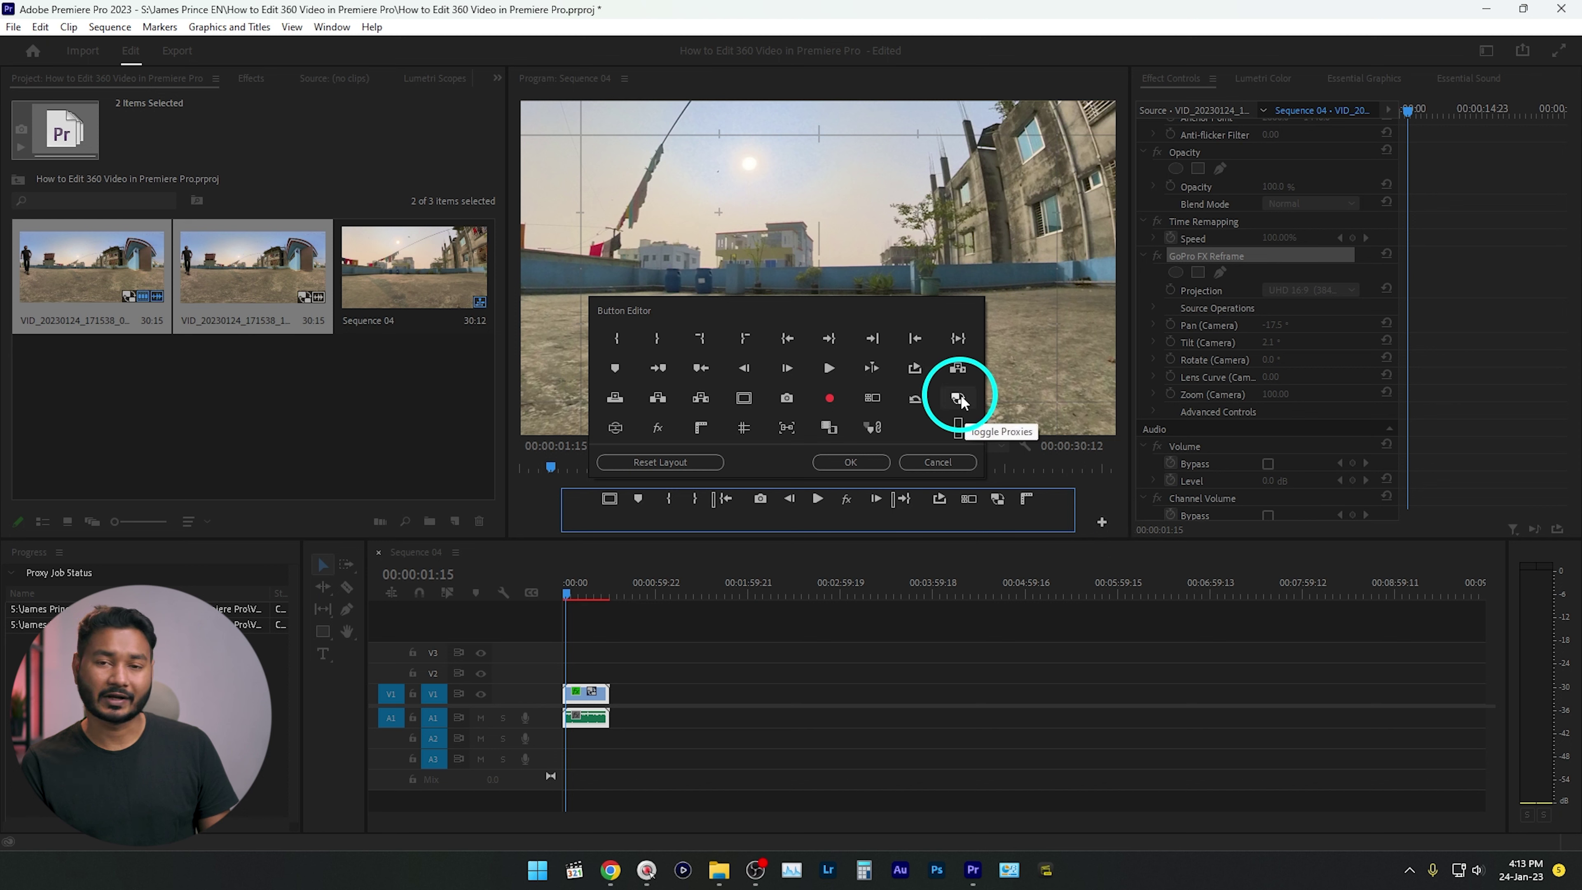
{"action": "left_click", "coordinate": [937, 462]}
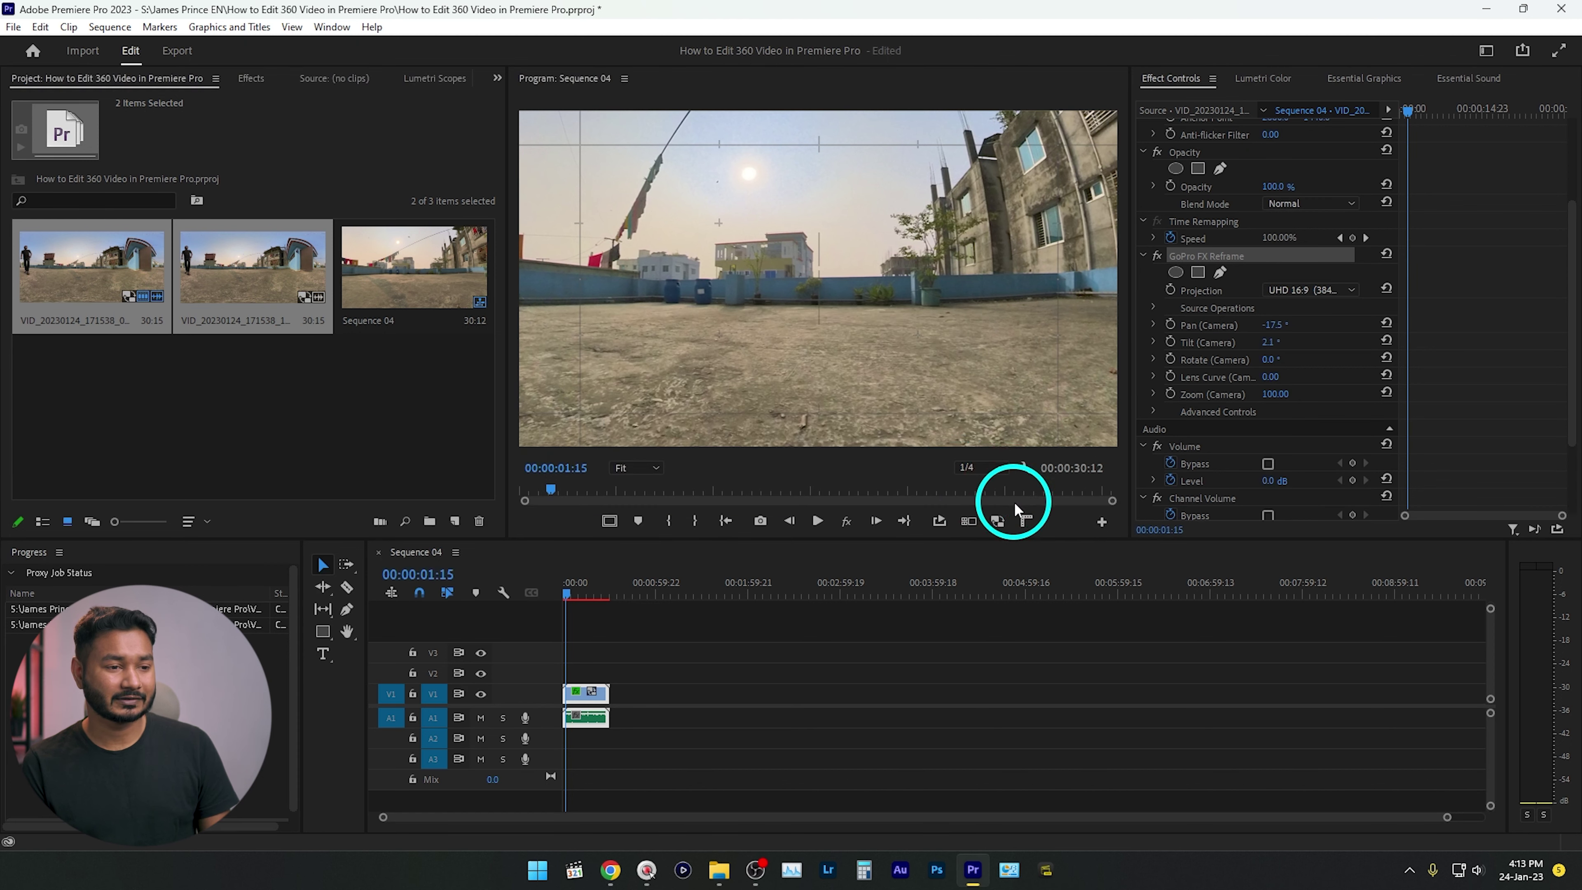
{"action": "left_click", "coordinate": [998, 522]}
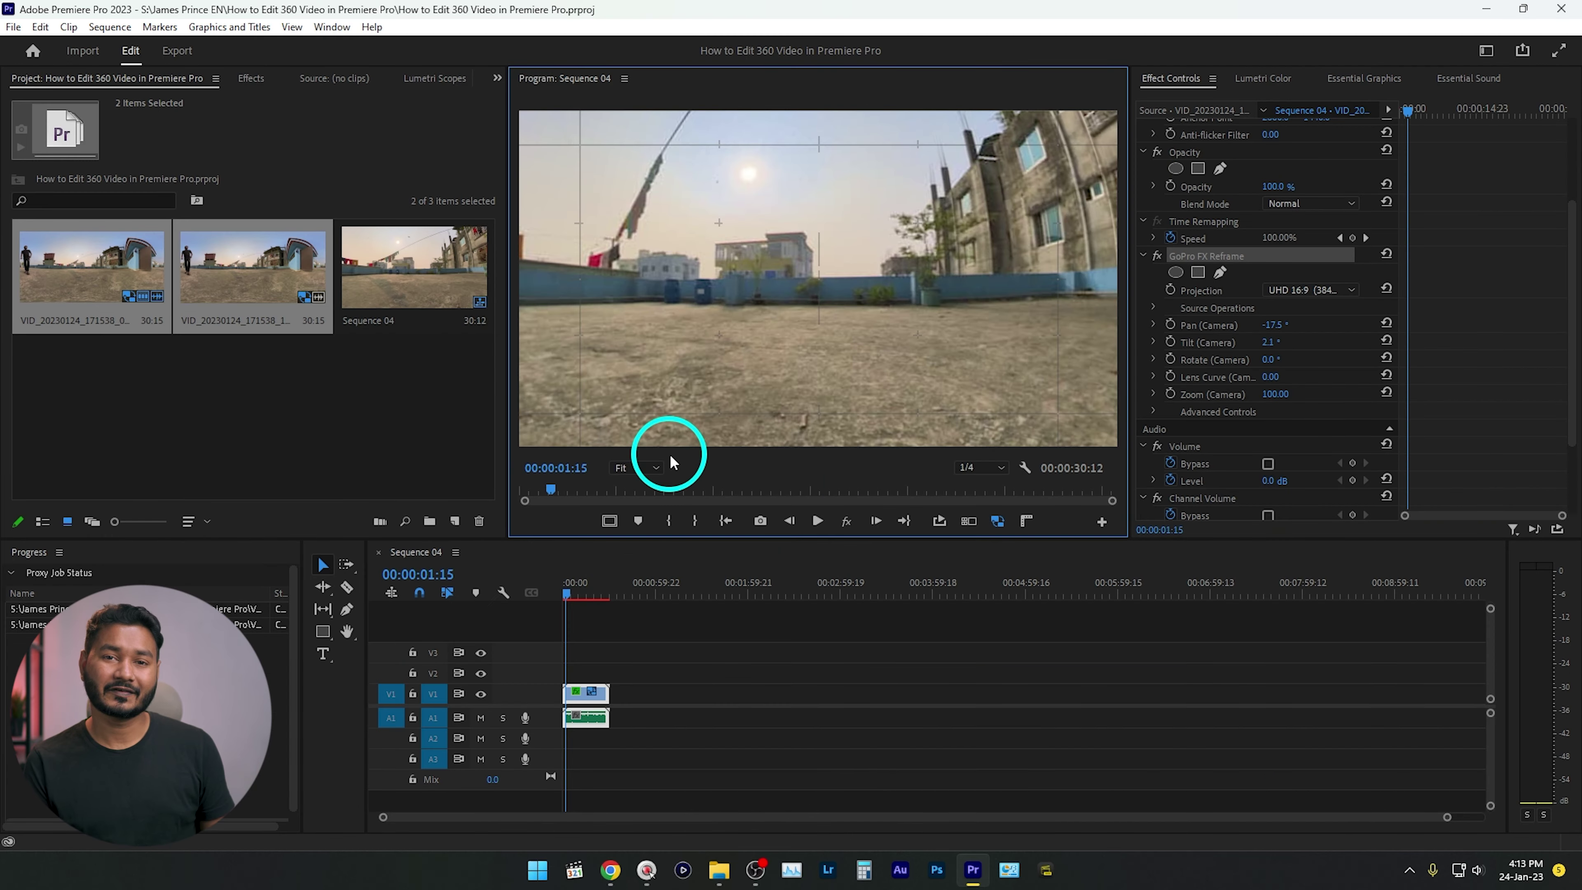
- Preview the start of the sequence and ripple-trim the clip's beginning up to 00:00:01:00
{"action": "scroll", "coordinate": [623, 706], "scroll_direction": "up", "scroll_amount": 5}
{"action": "scroll", "coordinate": [623, 706], "scroll_direction": "up", "scroll_amount": 2}
{"action": "left_click", "coordinate": [567, 589]}
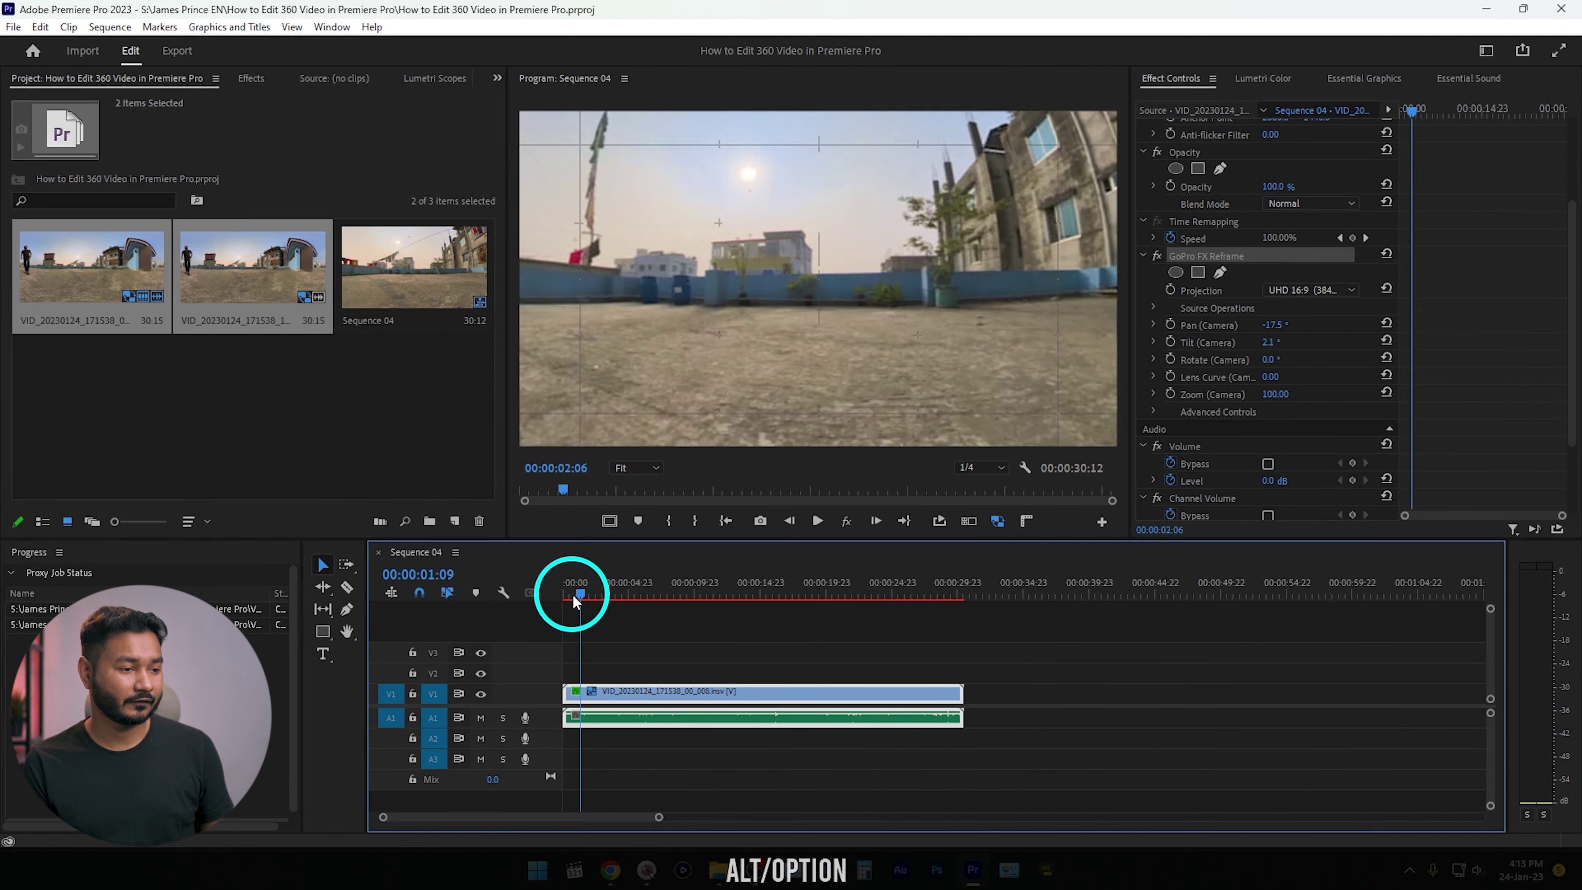
{"action": "key", "text": "space"}
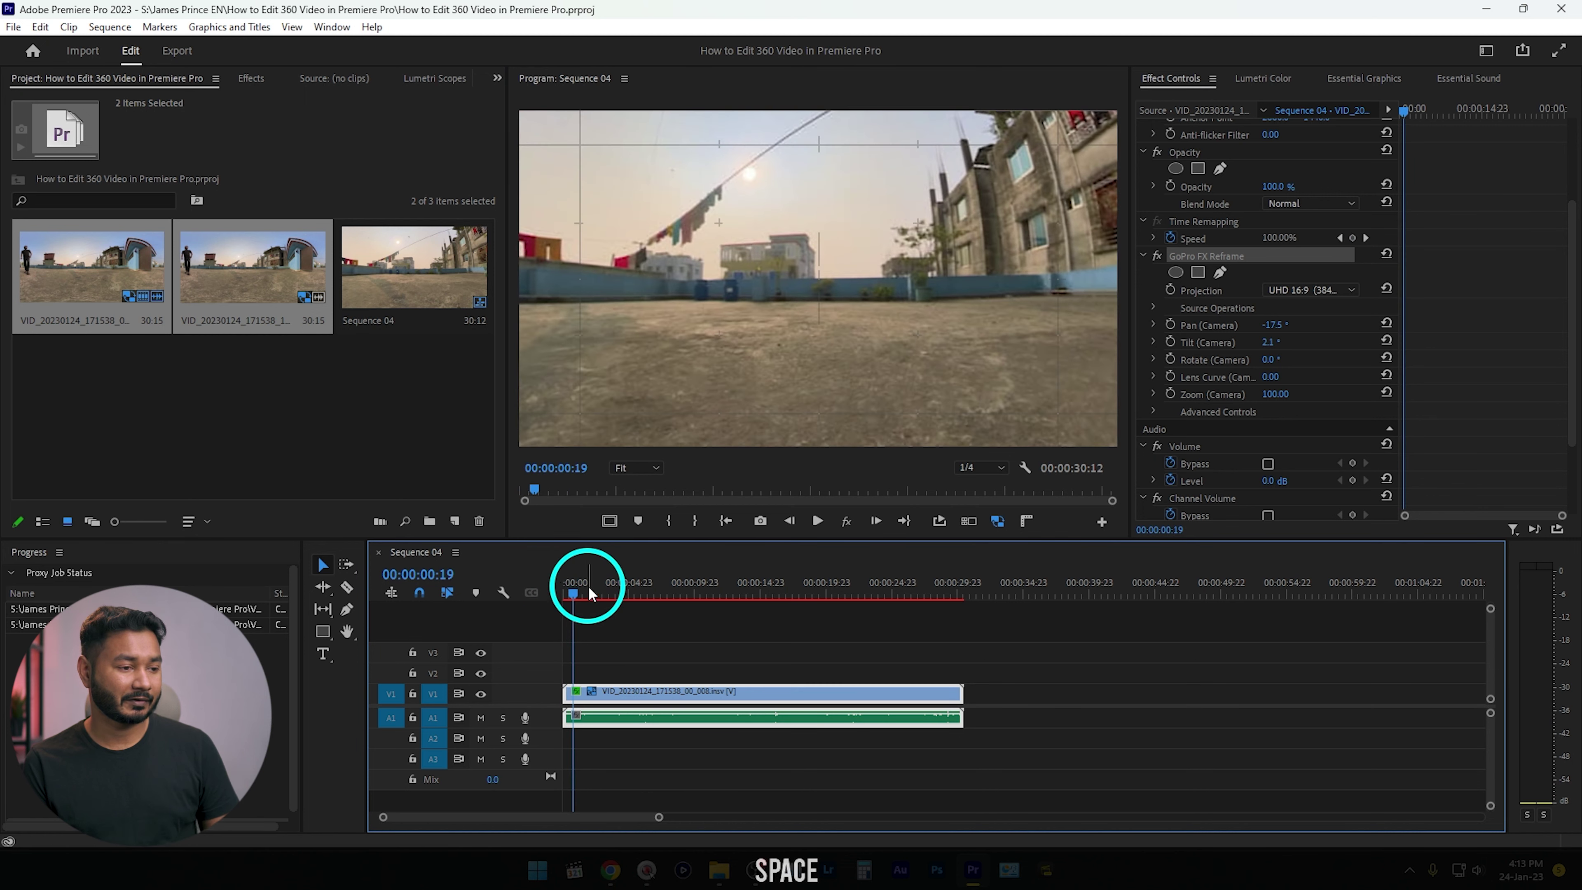
{"action": "left_click", "coordinate": [576, 594]}
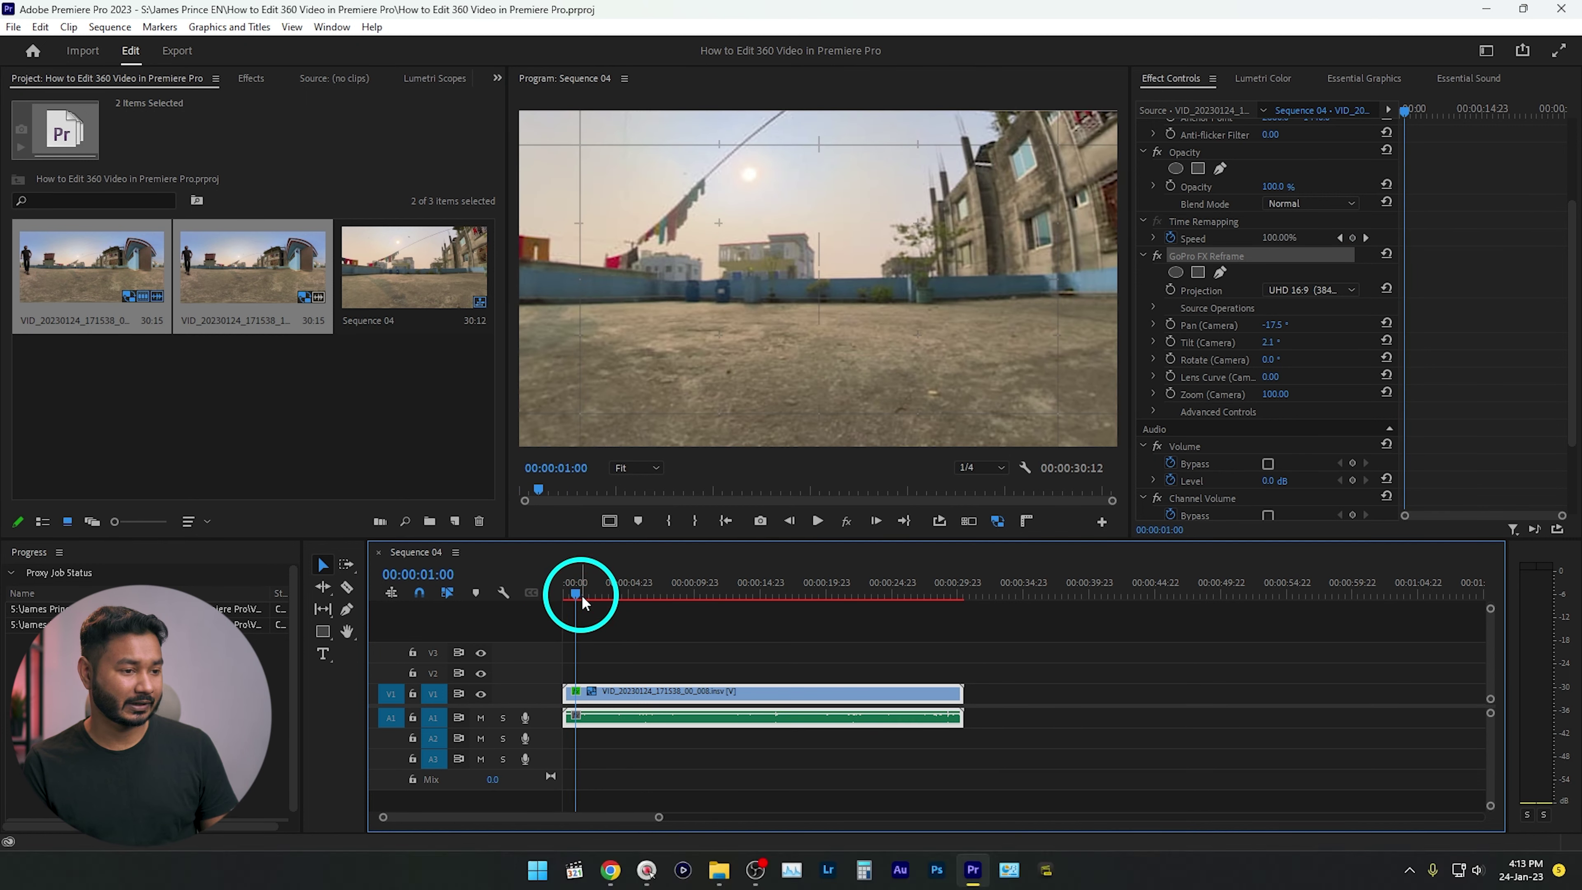
{"action": "key", "text": "q"}
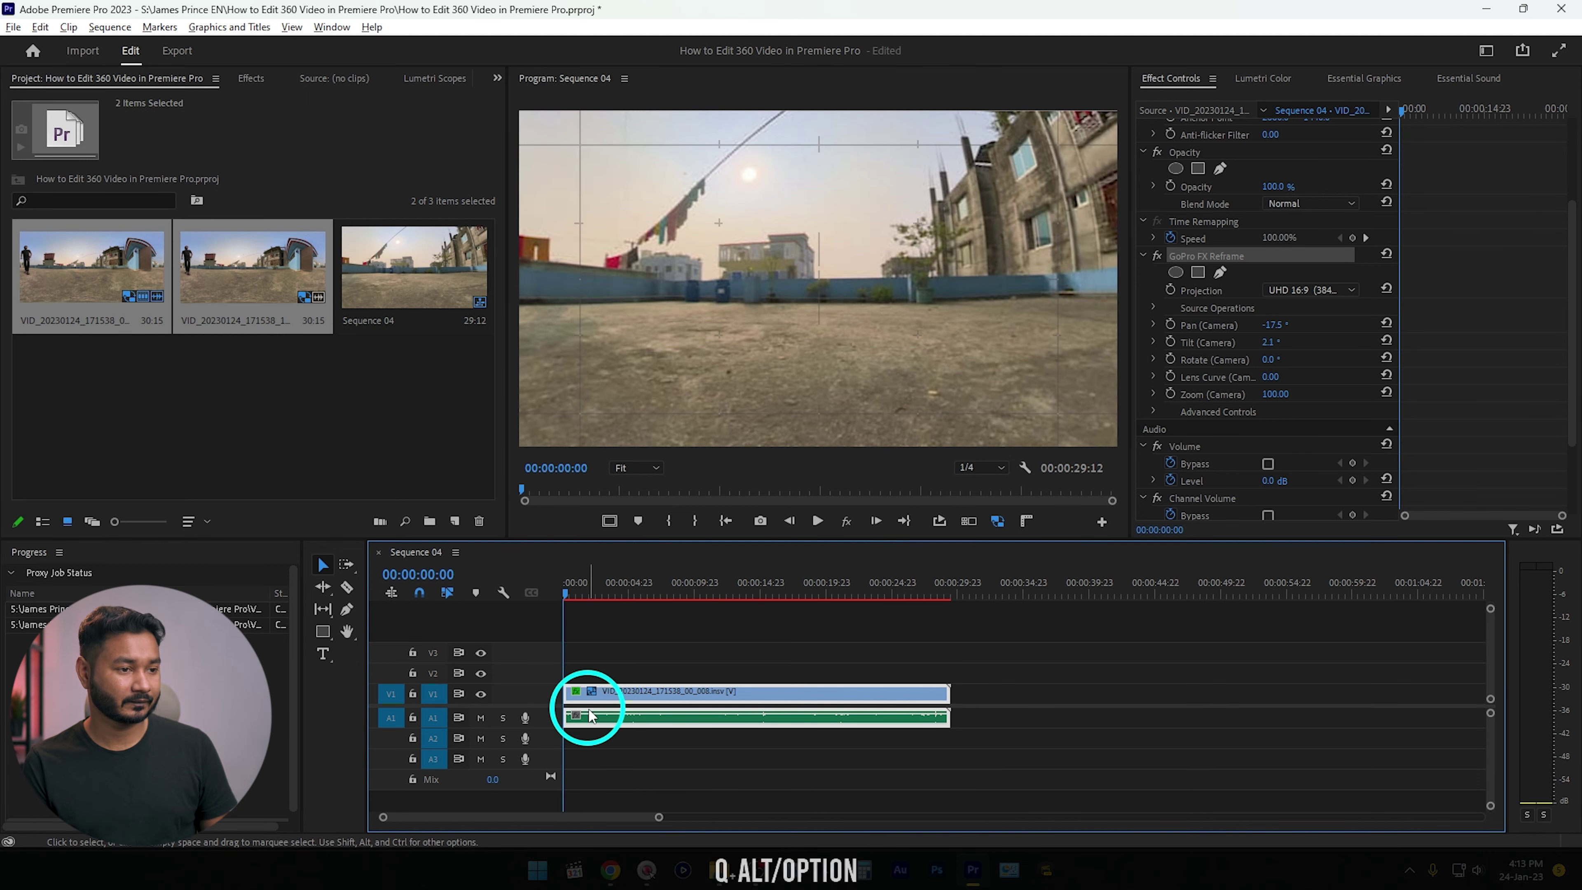
- Enable keyframing at 00:00:00:00 for the GoPro FX Reframe Pan, Tilt, Rotate, Lens Curve and Zoom camera properties
{"action": "scroll", "coordinate": [653, 688], "scroll_direction": "up", "scroll_amount": 2}
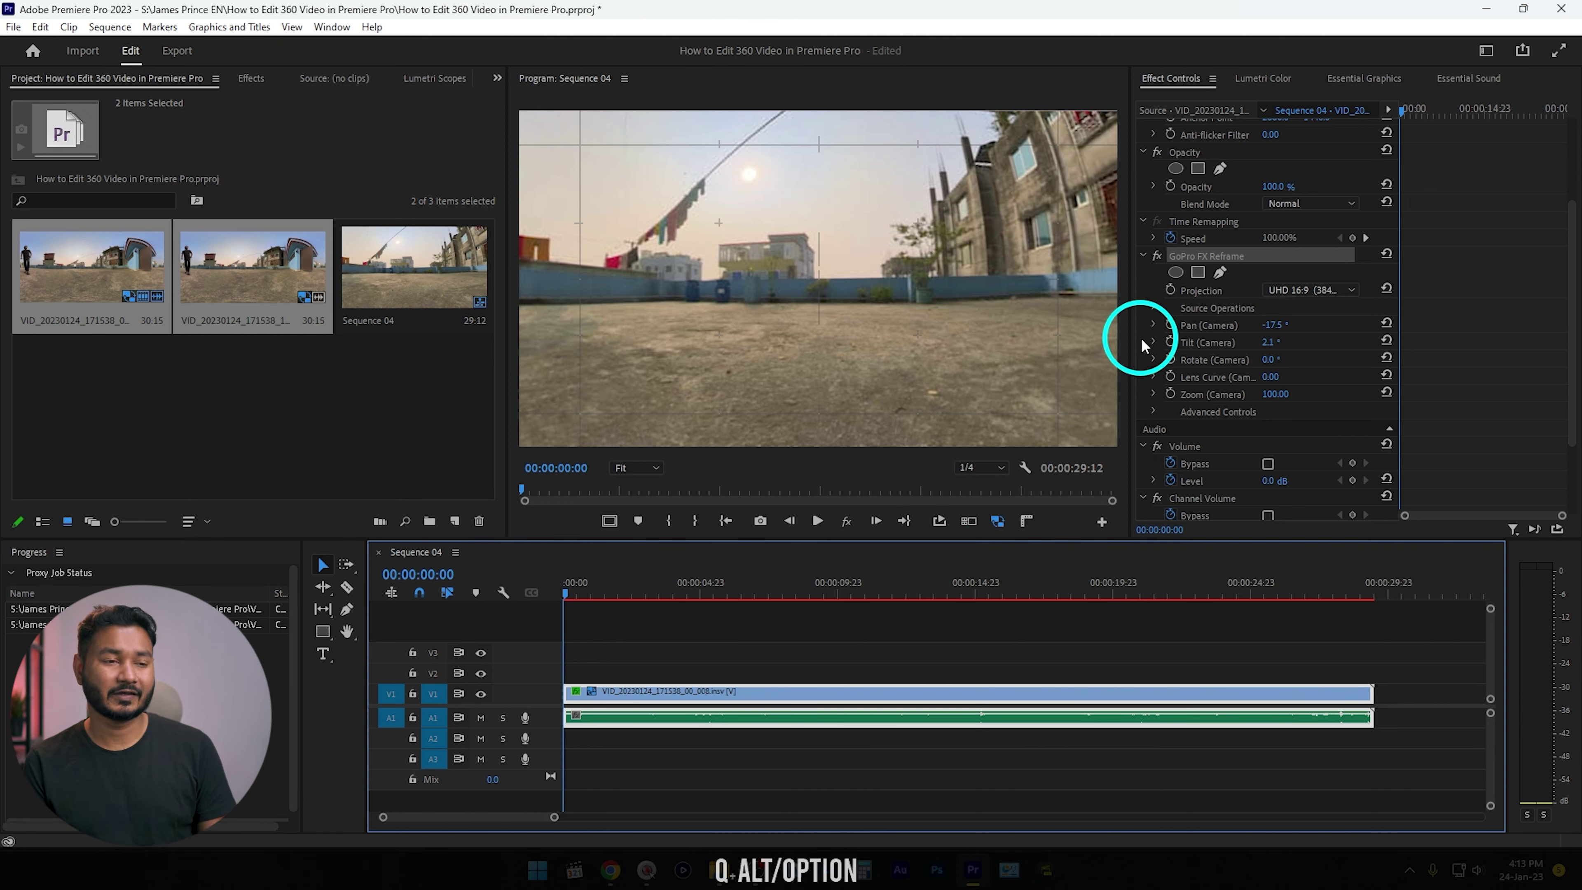
{"action": "left_click", "coordinate": [1170, 326]}
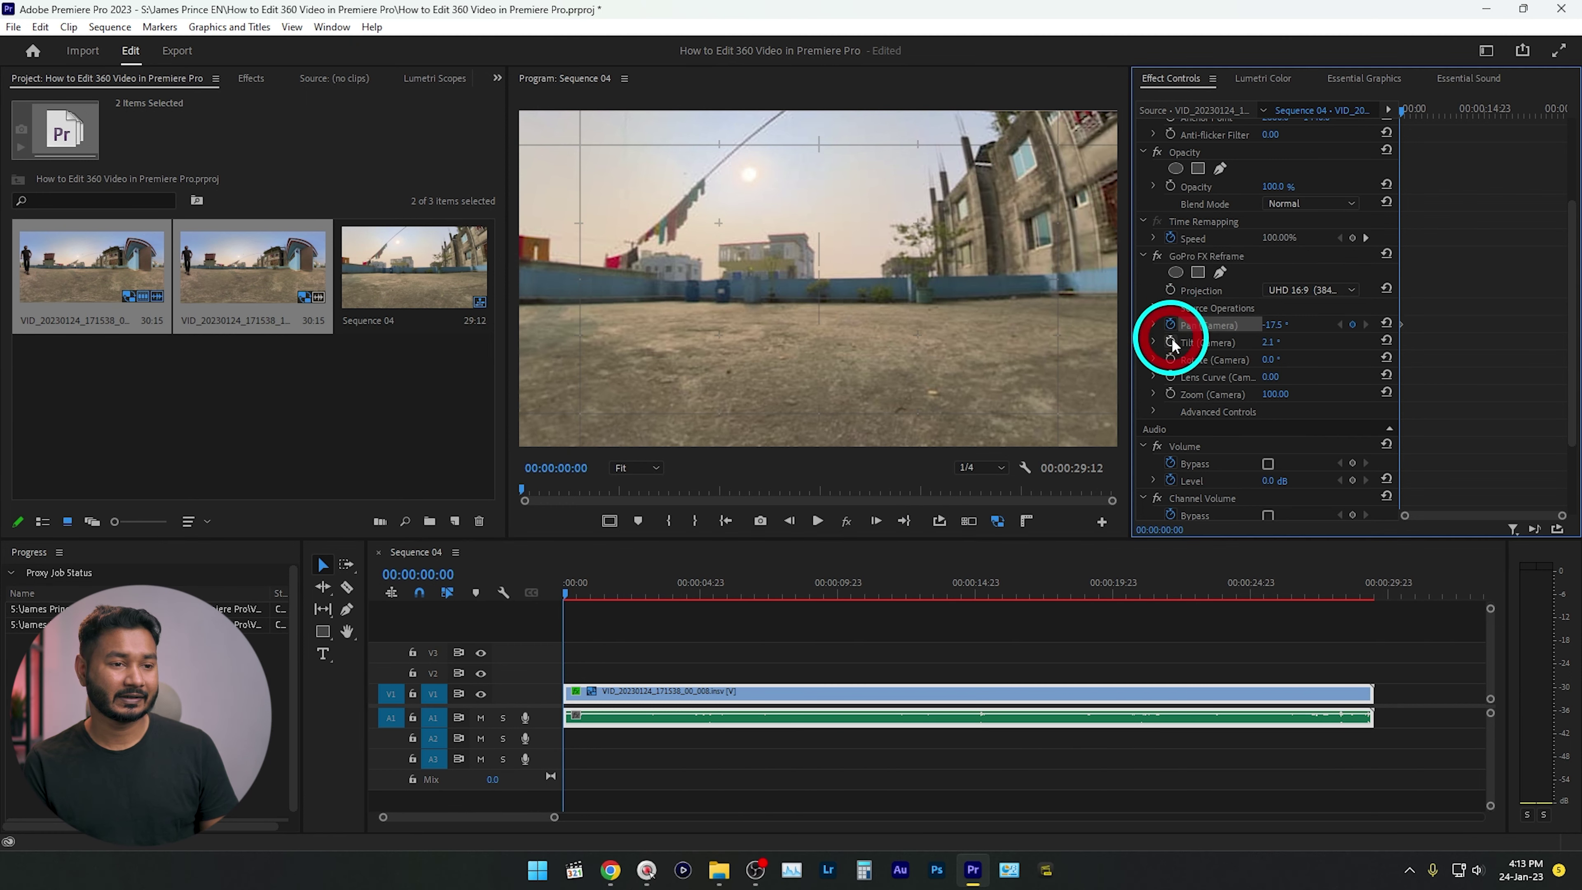
{"action": "left_click", "coordinate": [1171, 342]}
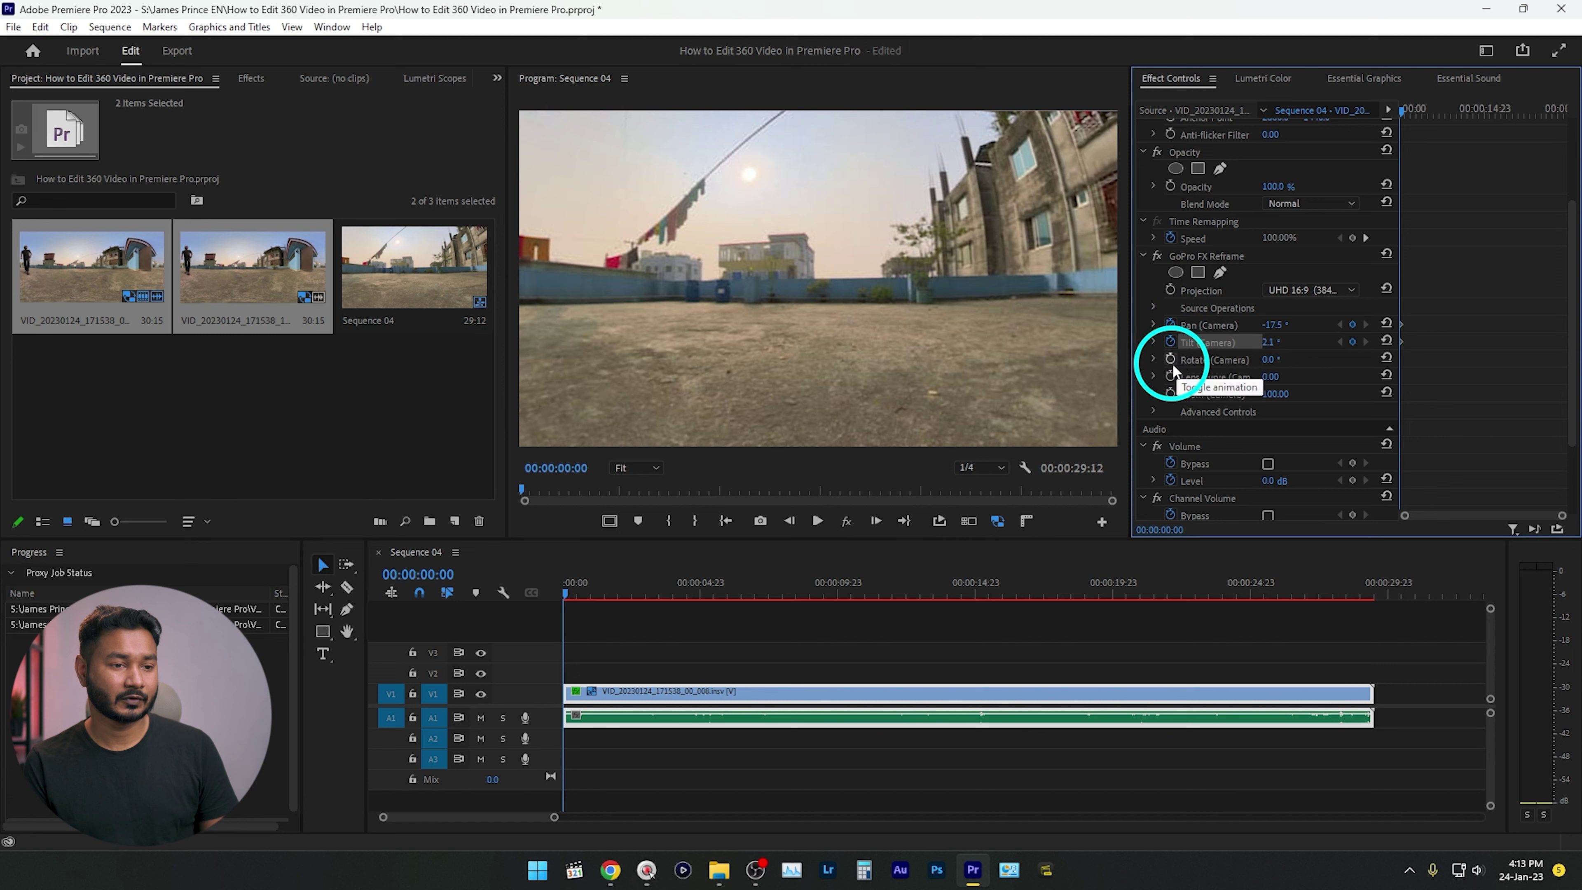
{"action": "left_click", "coordinate": [1170, 360]}
{"action": "left_click", "coordinate": [1171, 377]}
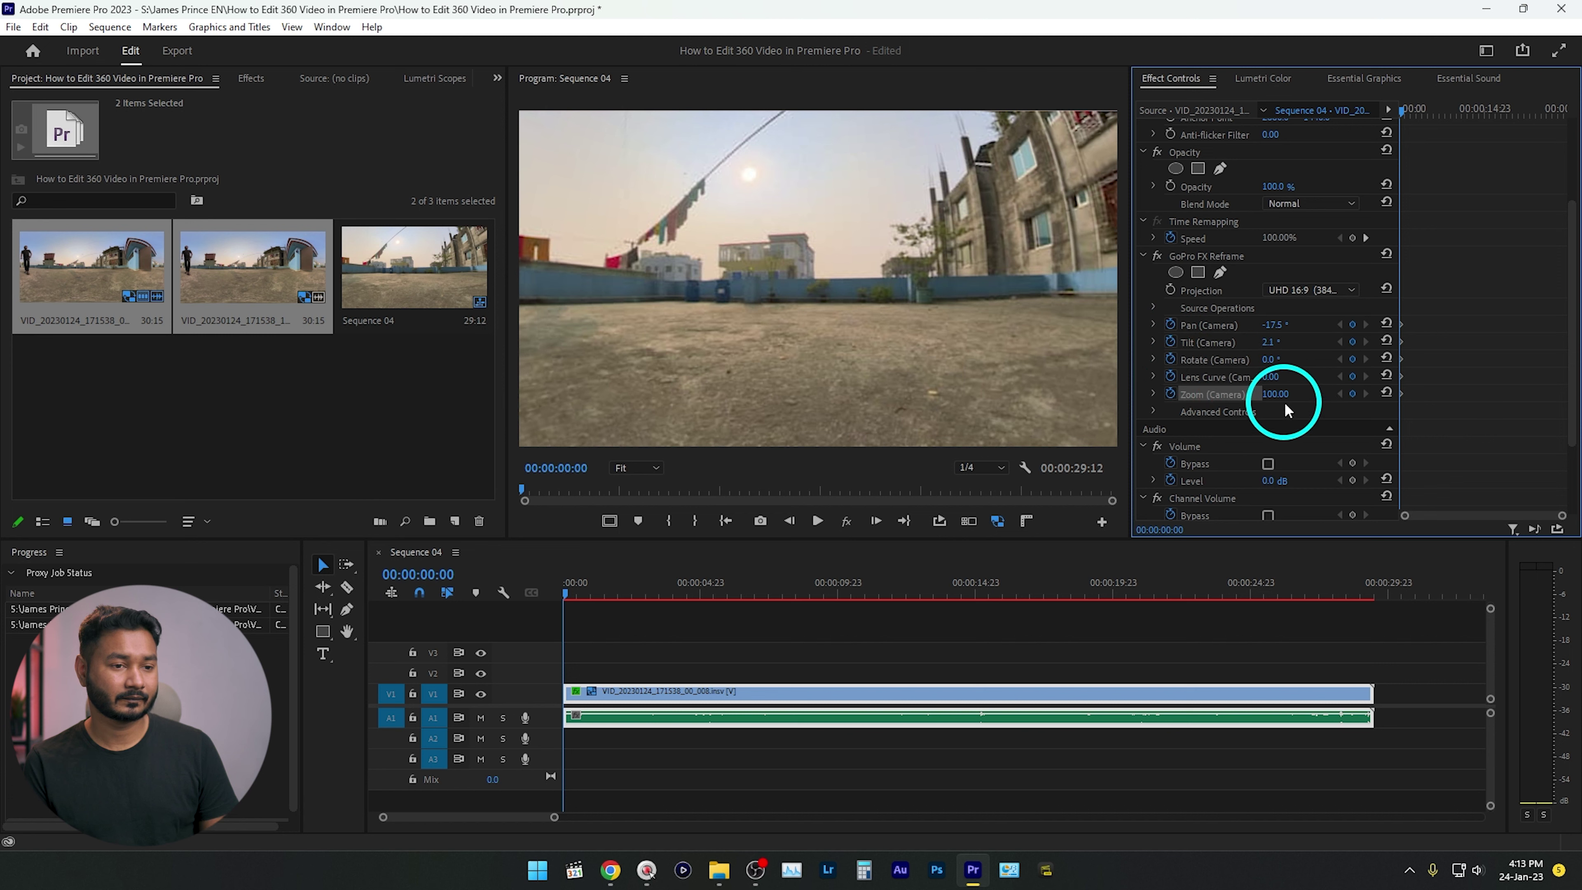
- Set the camera Zoom to 110 at 00:00:00:00, and reframe at 00:00:02:11 to Pan -7.2°, Tilt 4.0° and Zoom 73
{"action": "mouse_move", "coordinate": [1275, 402]}
{"action": "left_mouse_down"}
{"action": "mouse_move", "coordinate": [1236, 396]}
{"action": "mouse_move", "coordinate": [1324, 393]}
{"action": "mouse_move", "coordinate": [1279, 394]}
{"action": "left_mouse_up"}
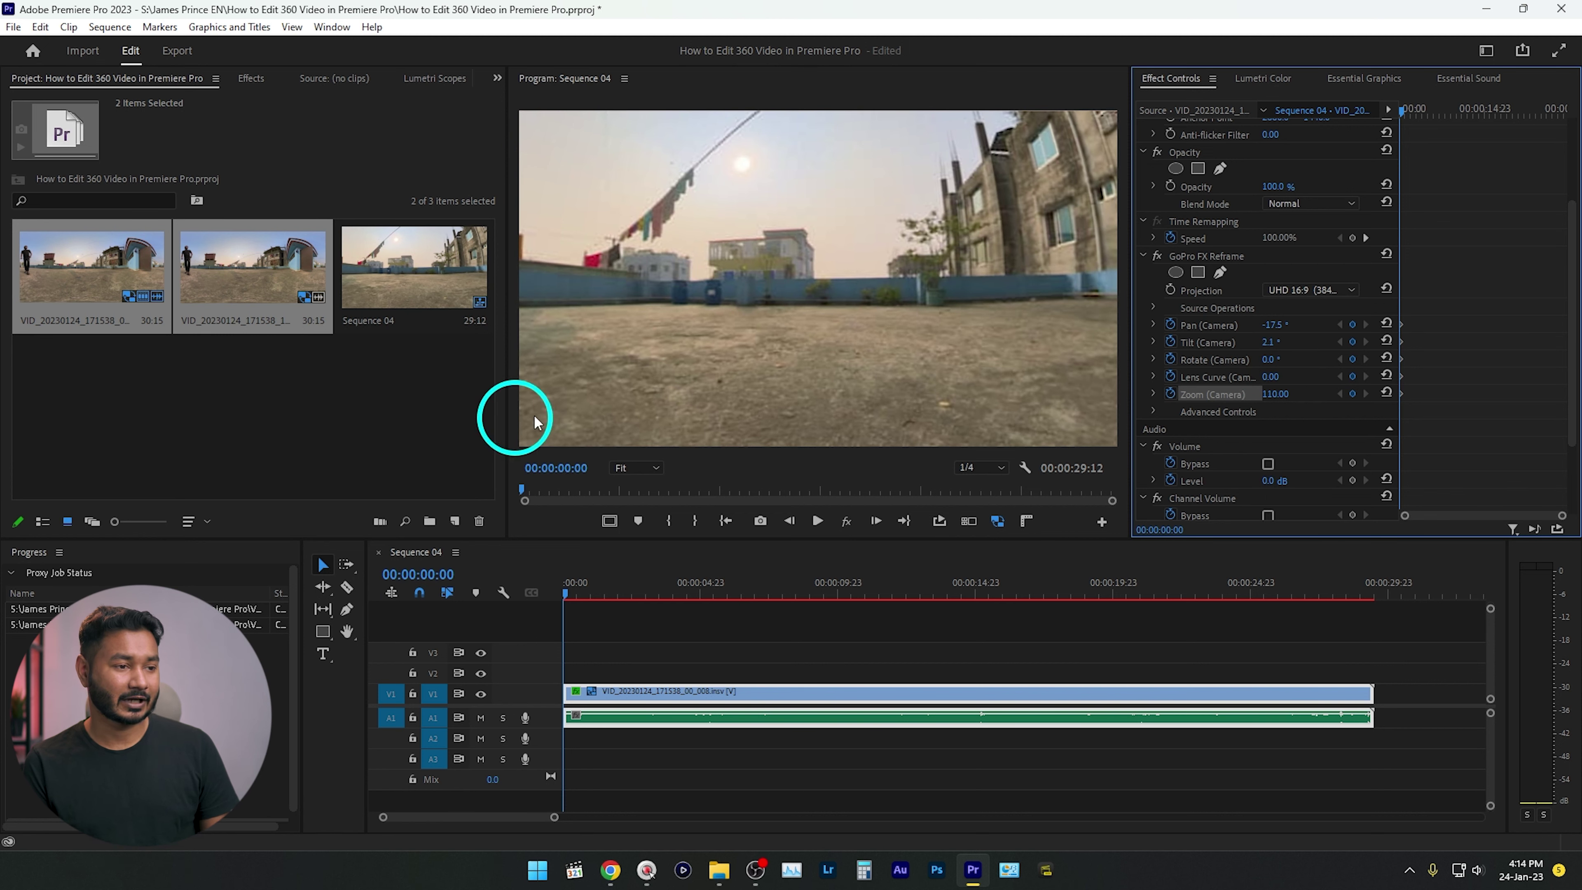
{"action": "left_click_drag", "start_coordinate": [573, 592], "coordinate": [640, 594]}
{"action": "left_click", "coordinate": [765, 339]}
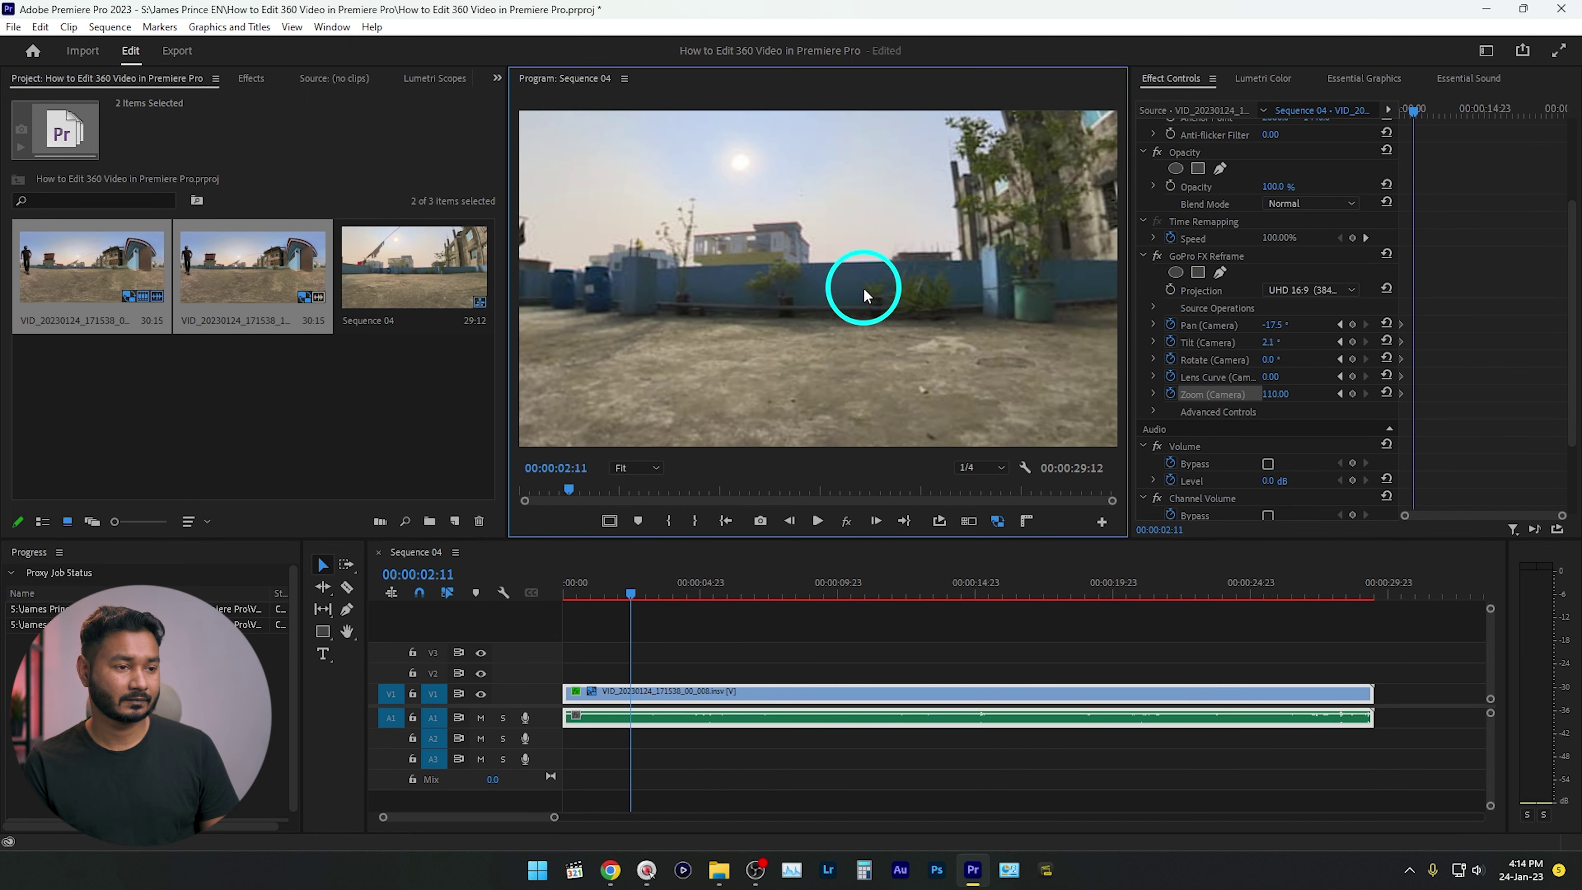
{"action": "left_click", "coordinate": [1219, 261]}
{"action": "left_click_drag", "start_coordinate": [815, 296], "coordinate": [777, 328]}
{"action": "left_click_drag", "start_coordinate": [1283, 393], "coordinate": [1244, 398]}
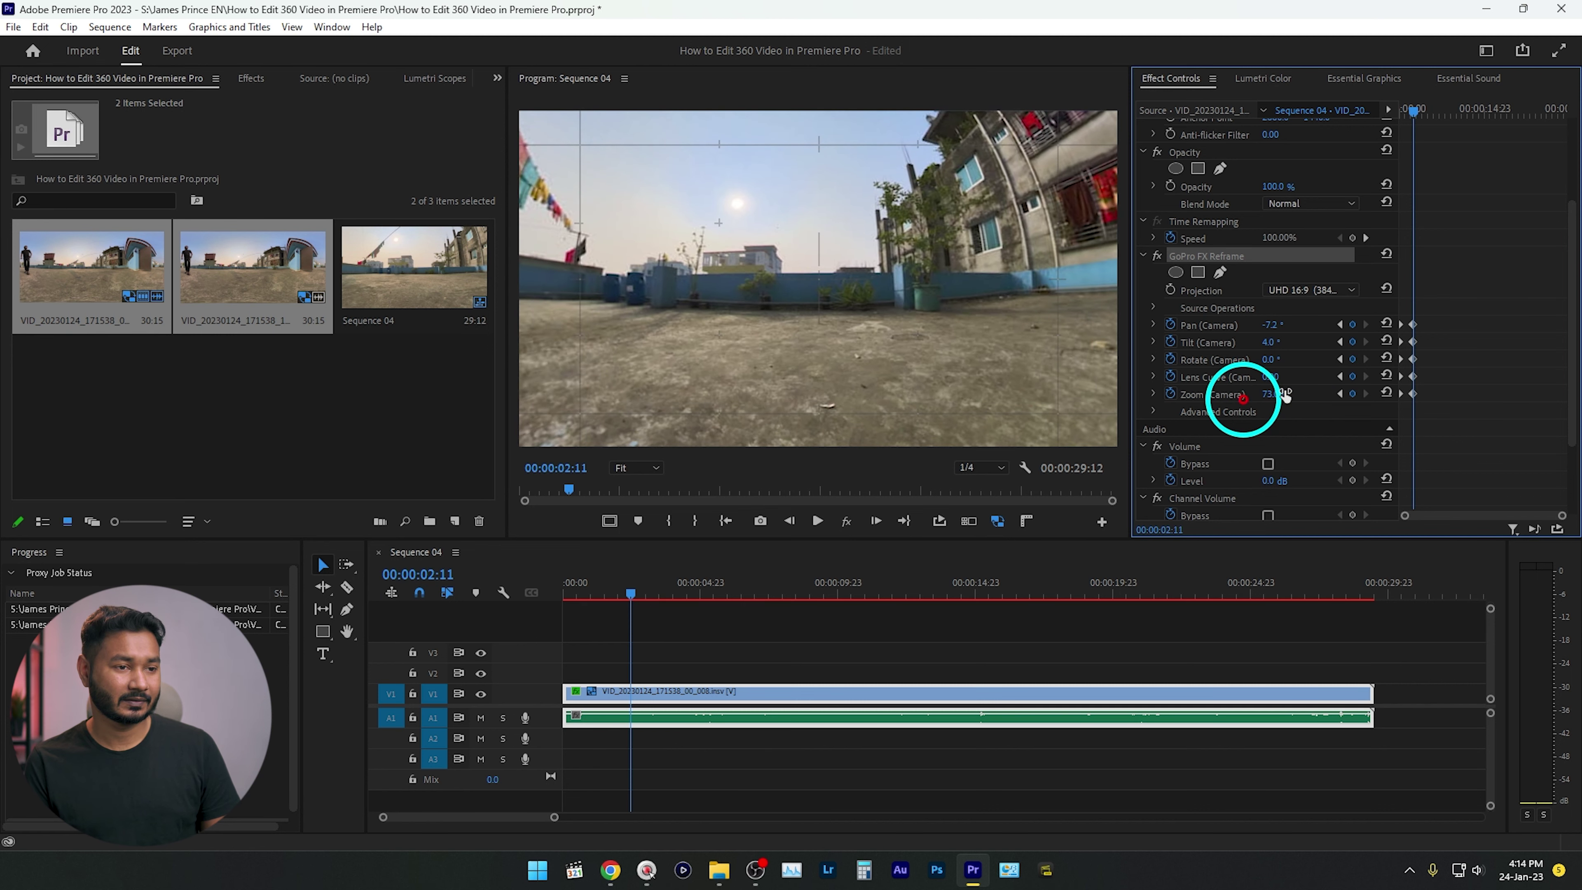
- Preview the camera move from the start and add keyframes at 00:00:03:12 holding Pan, Tilt, Rotate, Lens Curve and Zoom
{"action": "left_click_drag", "start_coordinate": [635, 610], "coordinate": [540, 604]}
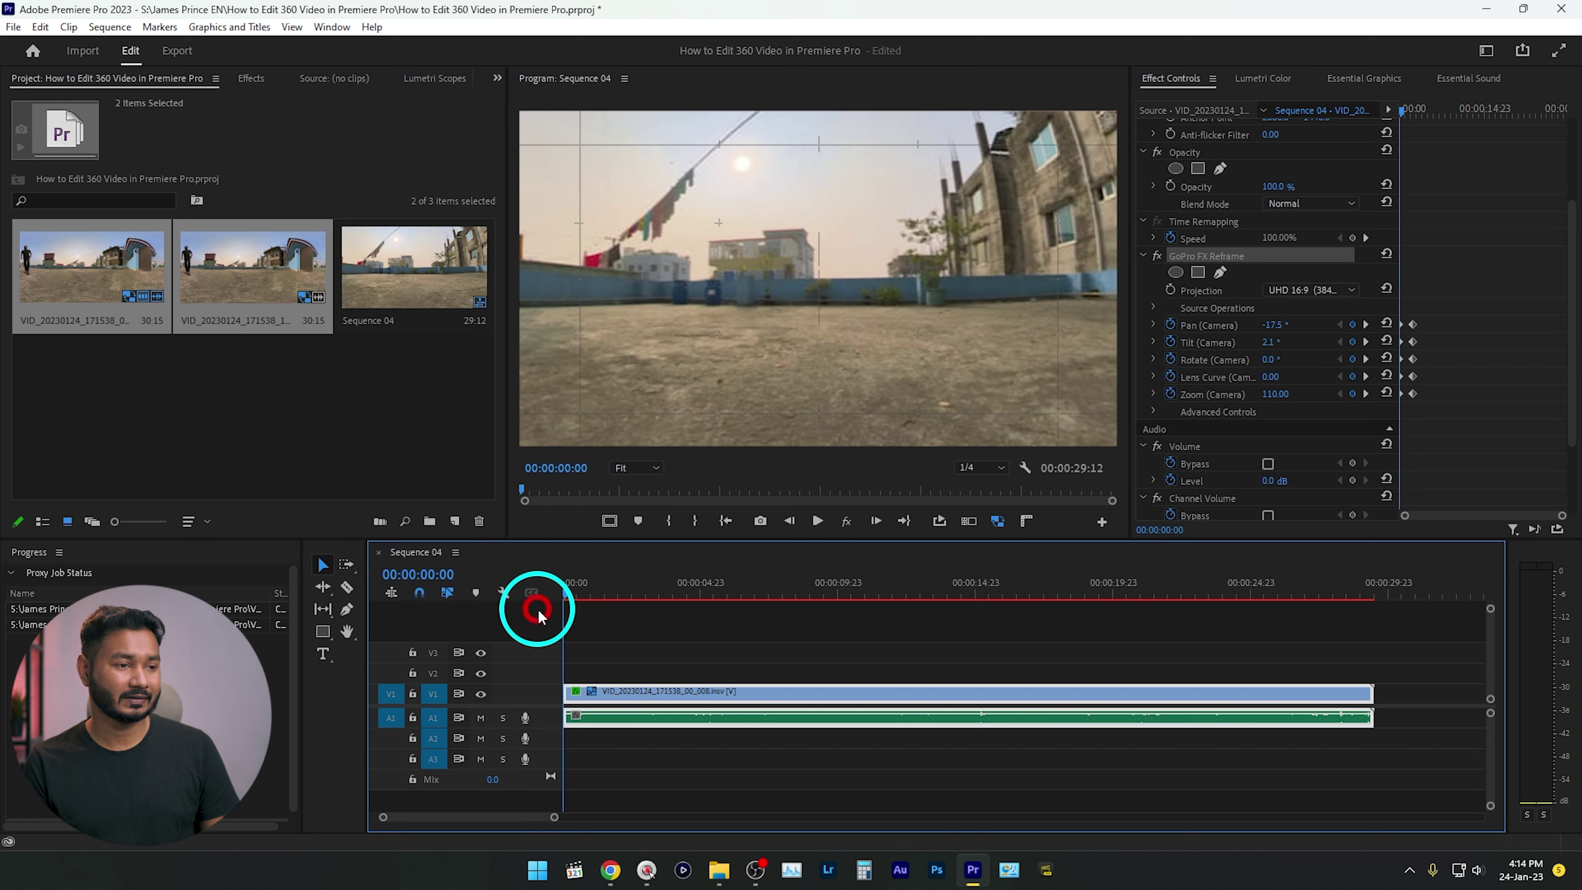
{"action": "key", "text": "space"}
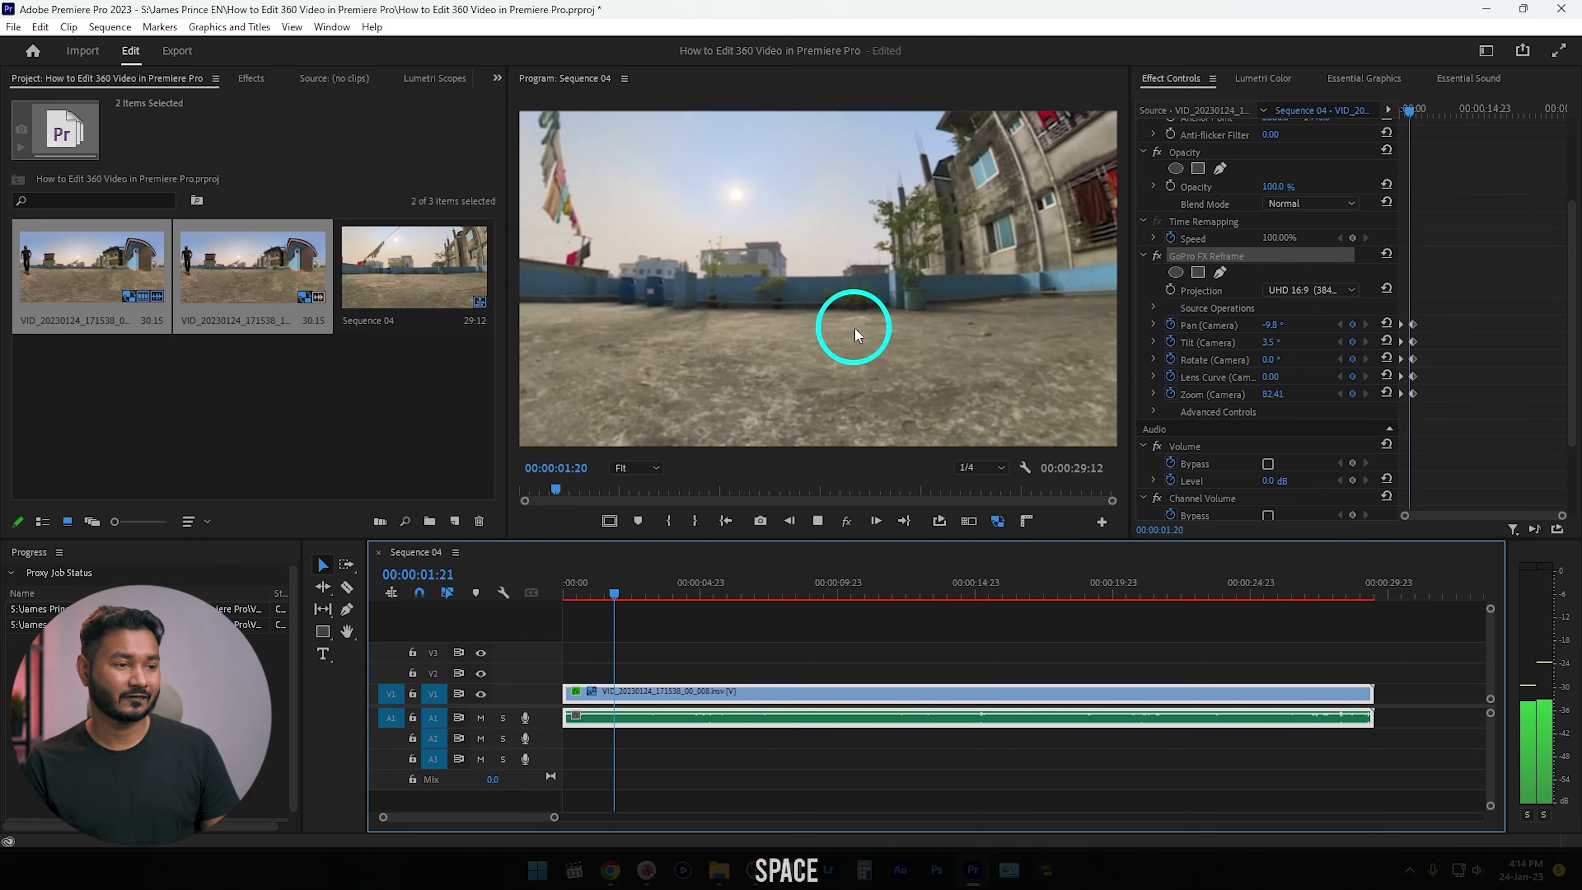
{"action": "key", "text": "space"}
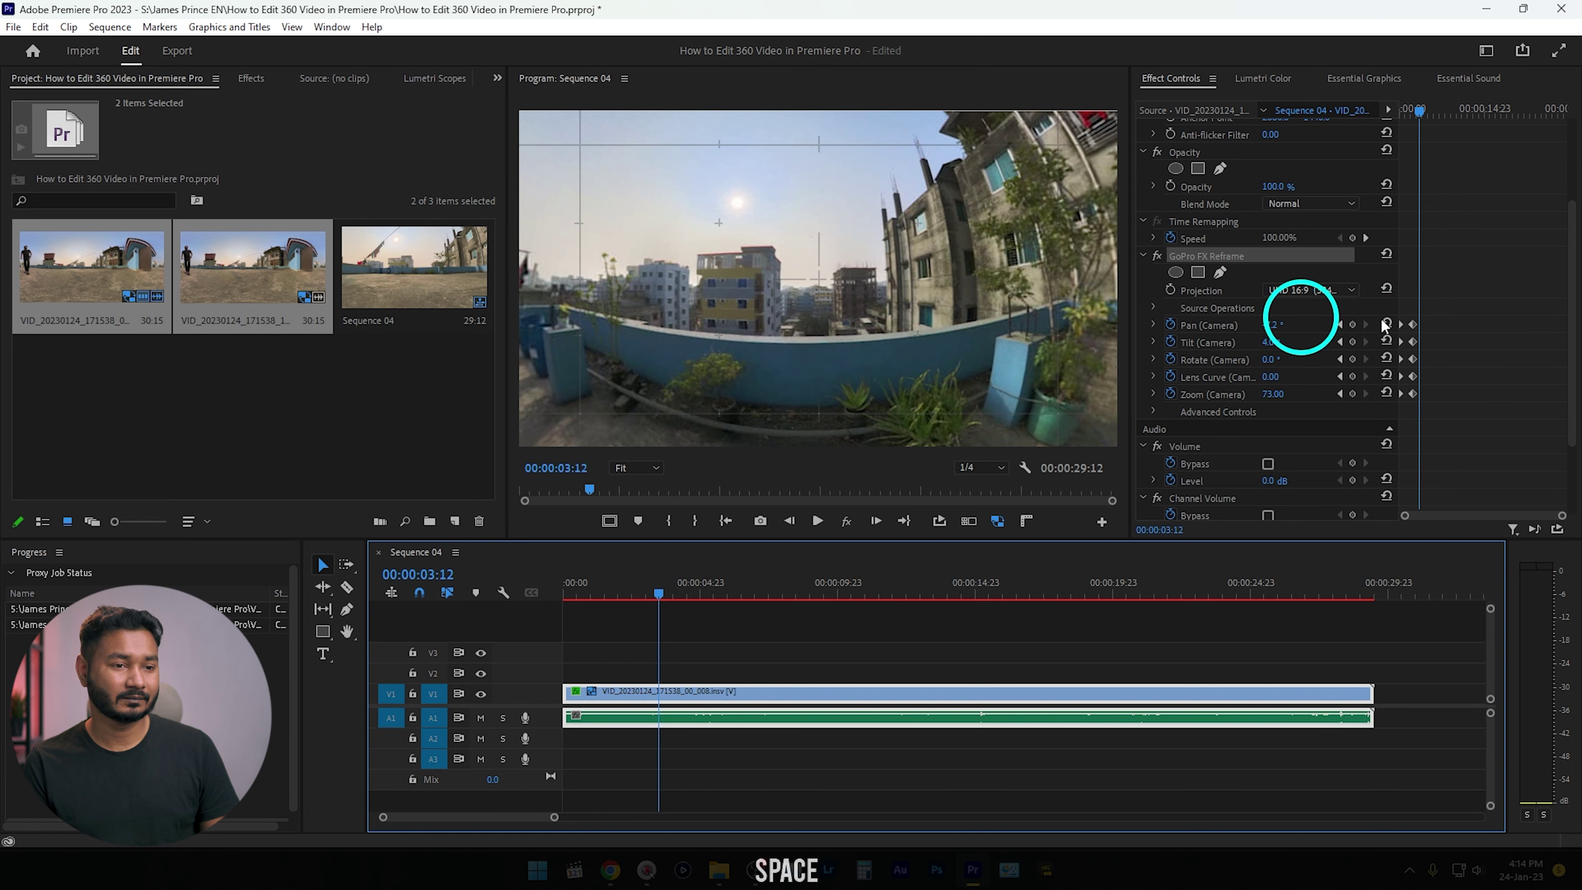
{"action": "left_click", "coordinate": [1353, 327]}
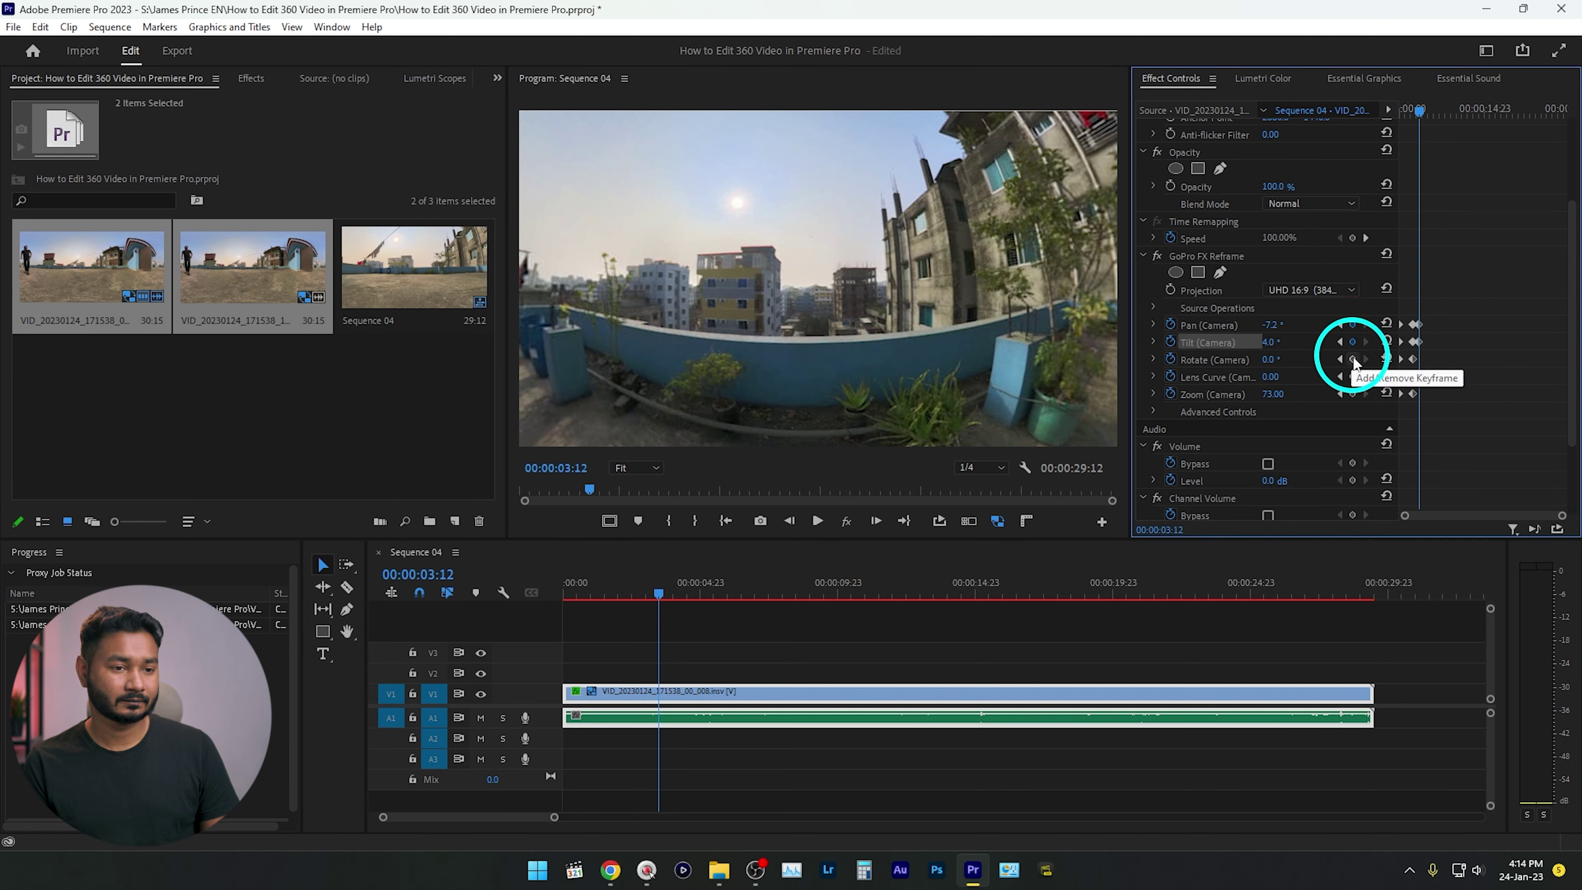
- Reframe the shot at 00:00:04:14 to Pan -53.2°, Tilt -13.5° and Zoom 100
{"action": "key", "text": "space"}
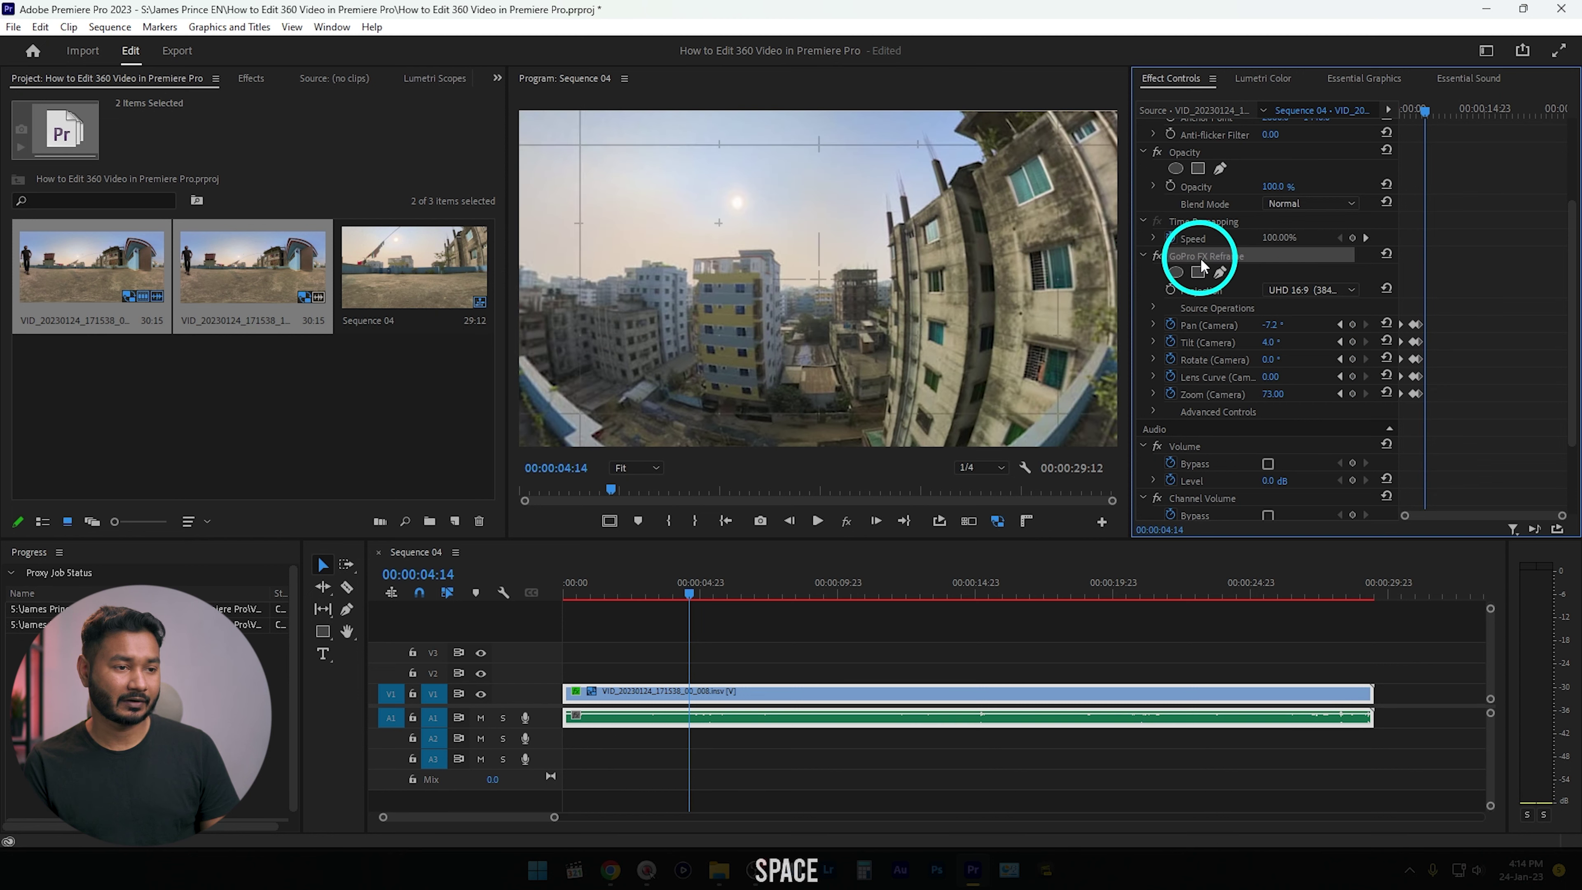
{"action": "left_click_drag", "start_coordinate": [897, 301], "coordinate": [949, 216]}
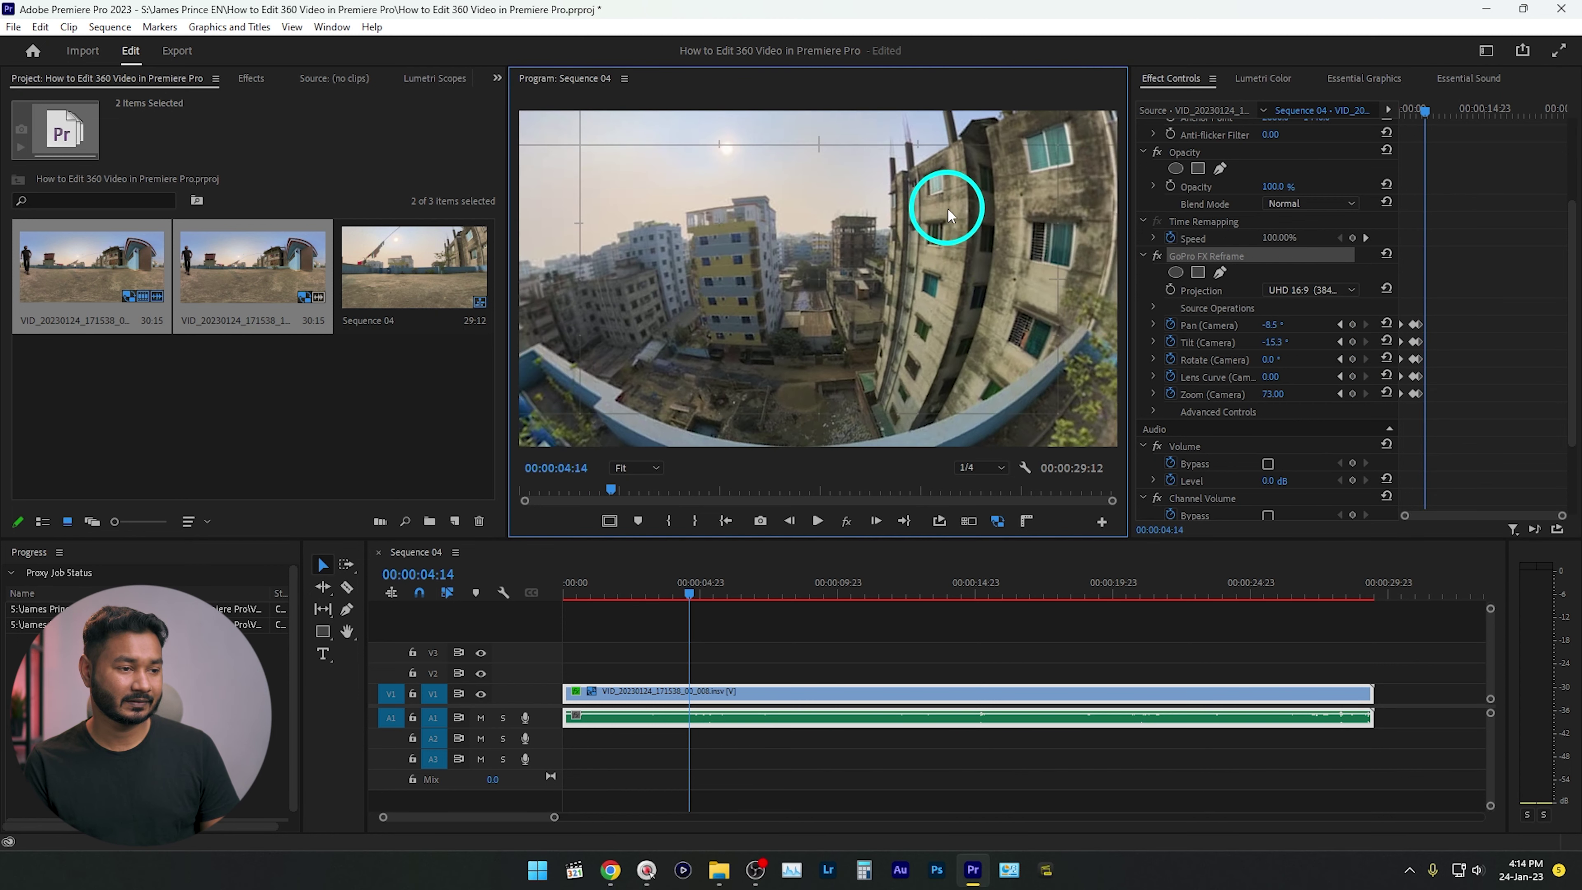
{"action": "left_click", "coordinate": [1281, 394]}
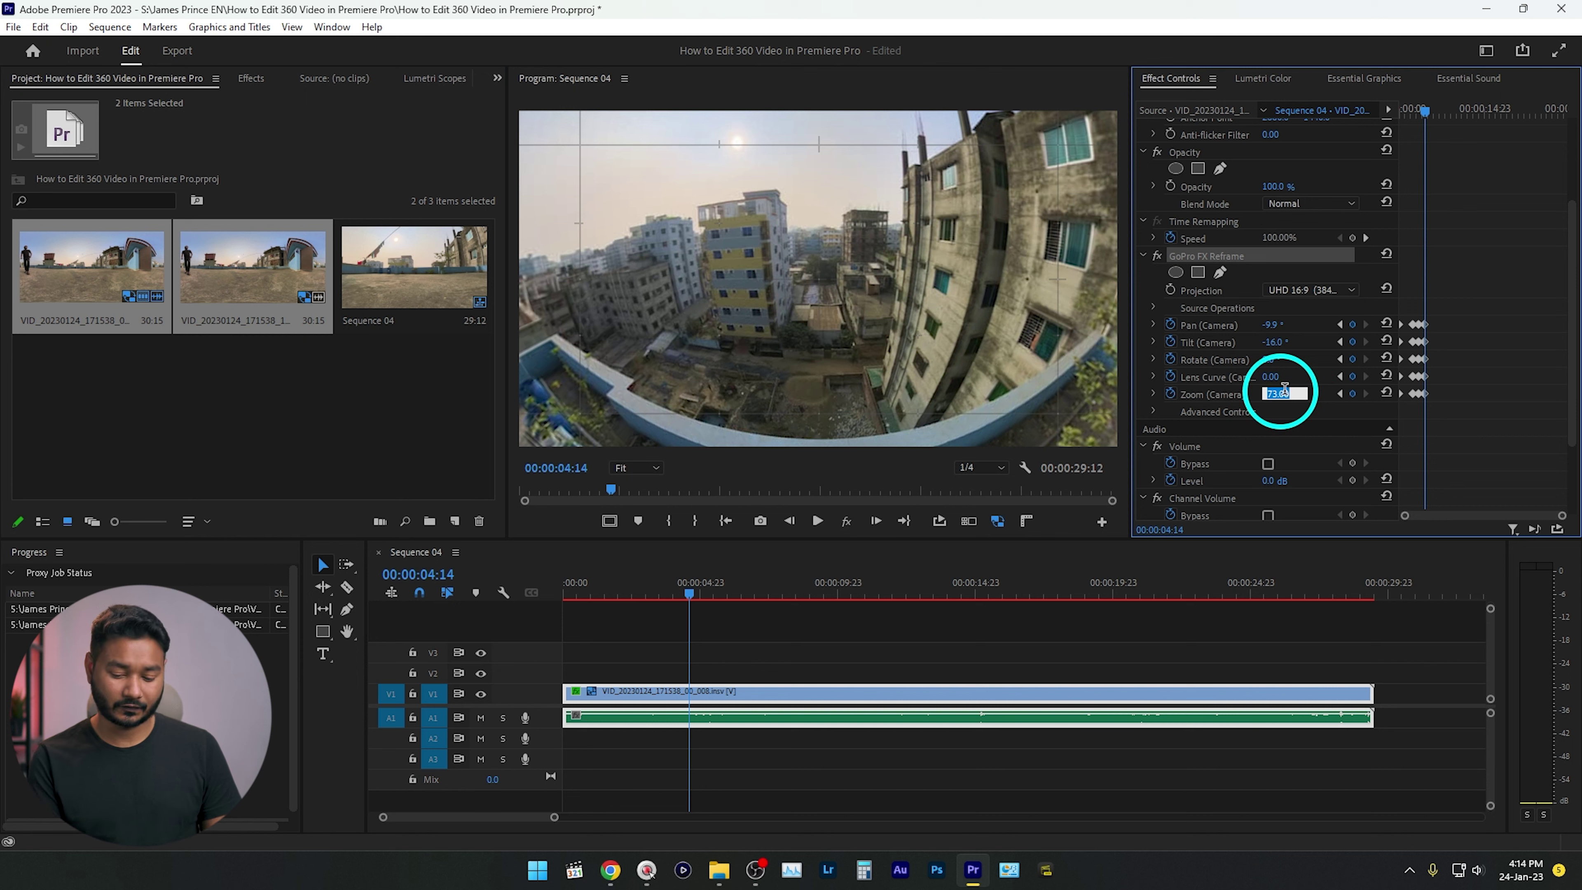
{"action": "type", "text": "100"}
{"action": "key", "text": "Return"}
{"action": "left_click_drag", "start_coordinate": [817, 272], "coordinate": [1024, 262]}
- Reframe the camera at 00:00:09:17, and again a few seconds further on, tilting down to -49.2°
{"action": "left_click", "coordinate": [1203, 261]}
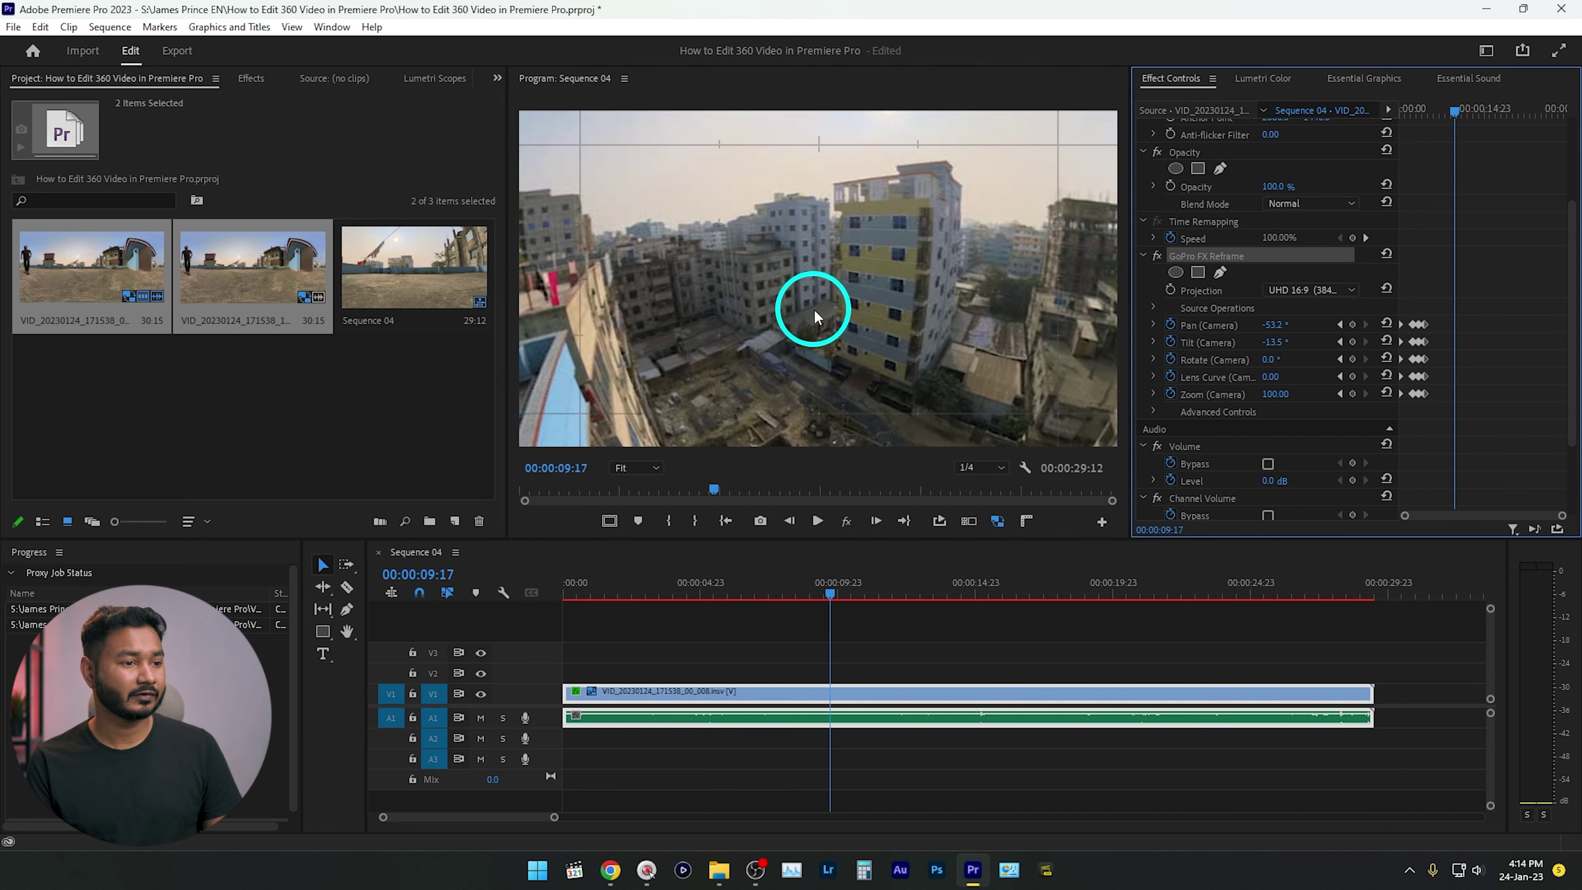
{"action": "left_click_drag", "start_coordinate": [815, 318], "coordinate": [938, 343]}
{"action": "key", "text": "space"}
{"action": "left_click", "coordinate": [1399, 220]}
{"action": "left_click_drag", "start_coordinate": [948, 288], "coordinate": [654, 203]}
- Reframe the camera at 00:00:14:17 to Pan 86.3° and Tilt -41.8°
{"action": "key", "text": "space"}
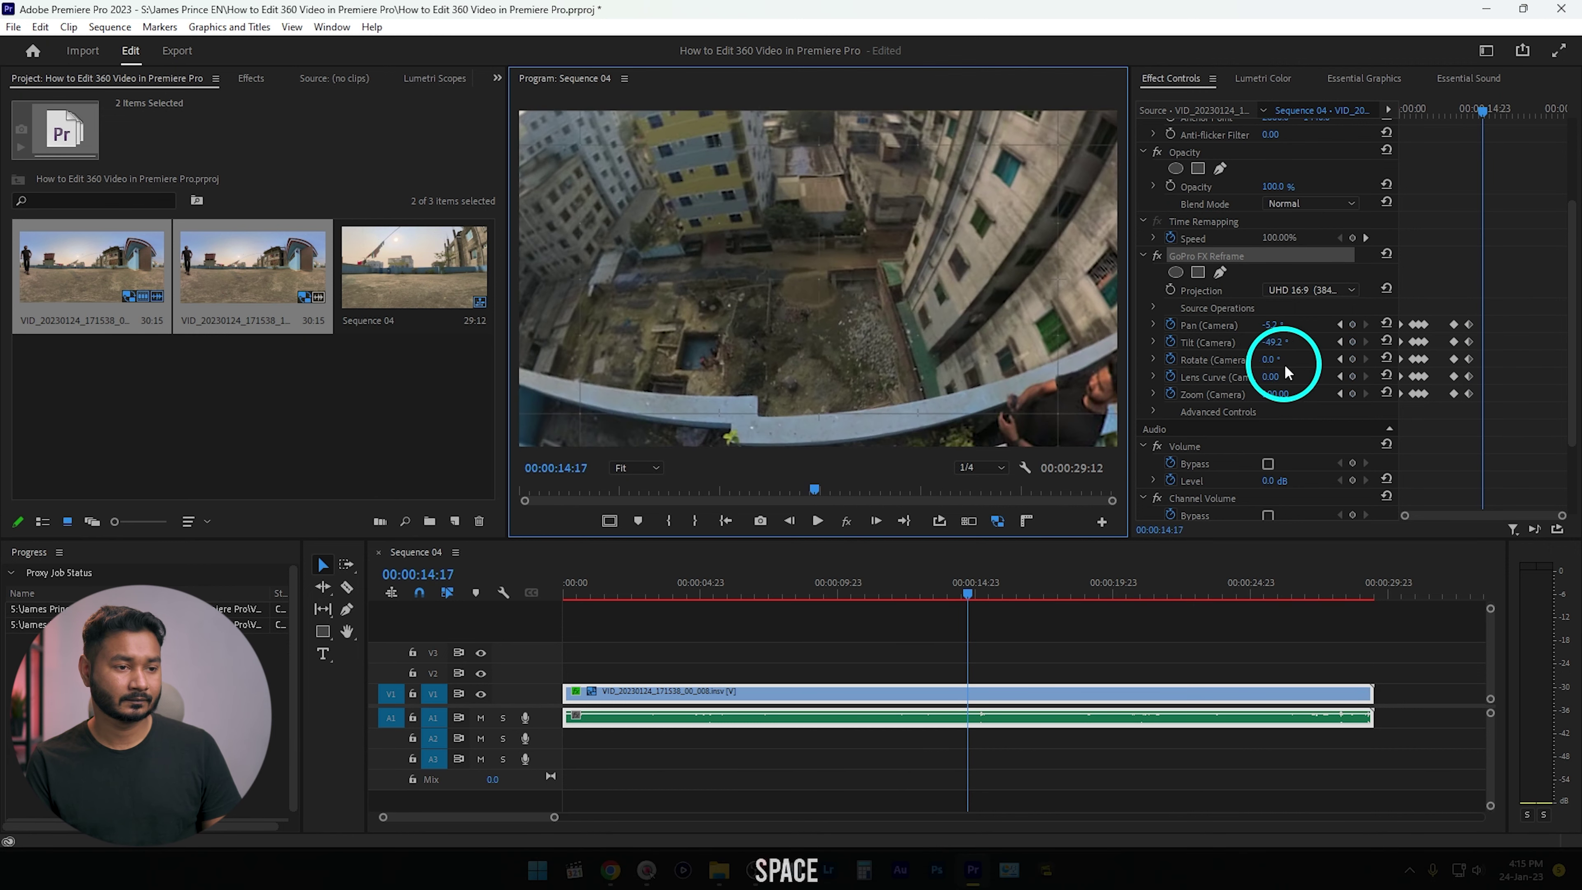
{"action": "left_click_drag", "start_coordinate": [936, 238], "coordinate": [770, 232]}
{"action": "left_click_drag", "start_coordinate": [671, 223], "coordinate": [635, 282]}
- Reframe at 00:00:17:03 to Pan -17.3° and Tilt -36.8°, and add keyframes holding the camera properties at 00:00:20:11
{"action": "key", "text": "space"}
{"action": "key", "text": "space"}
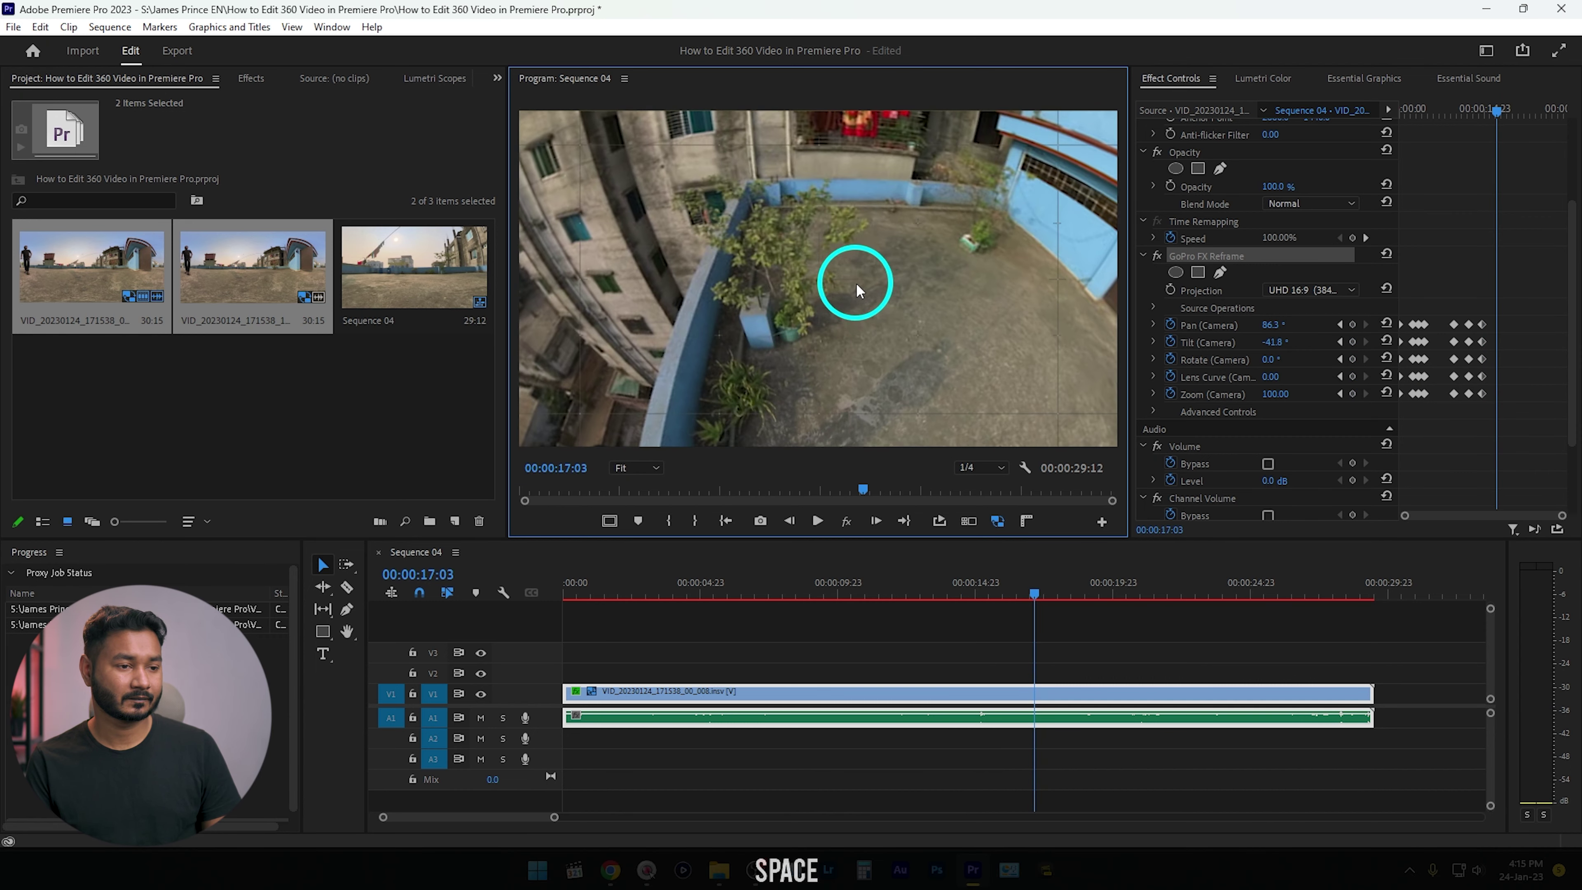
{"action": "key", "text": "space"}
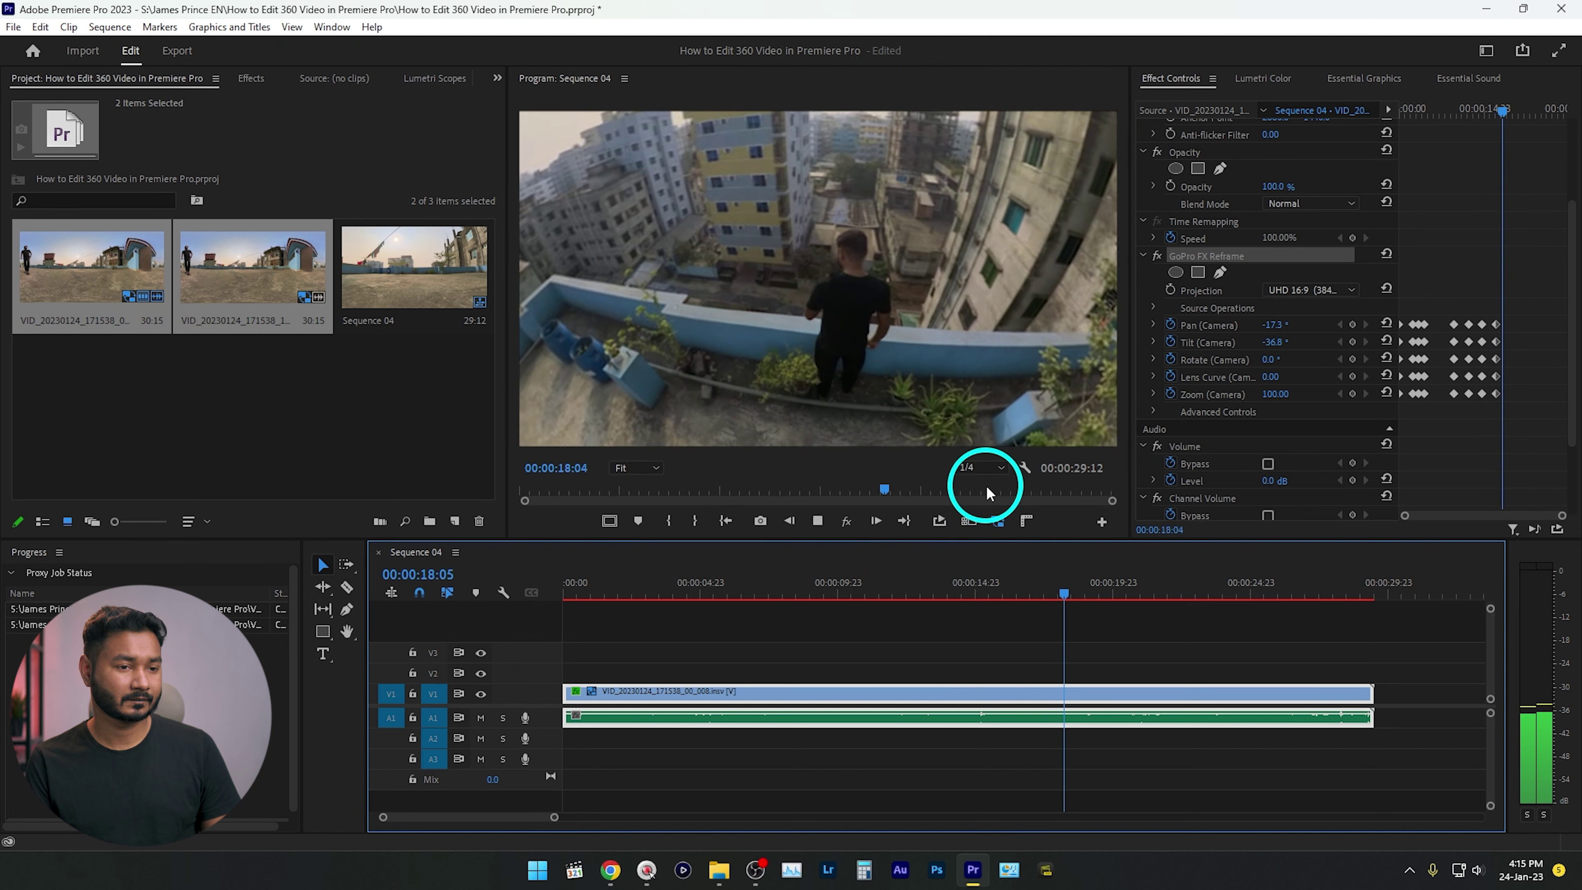
{"action": "key", "text": "space"}
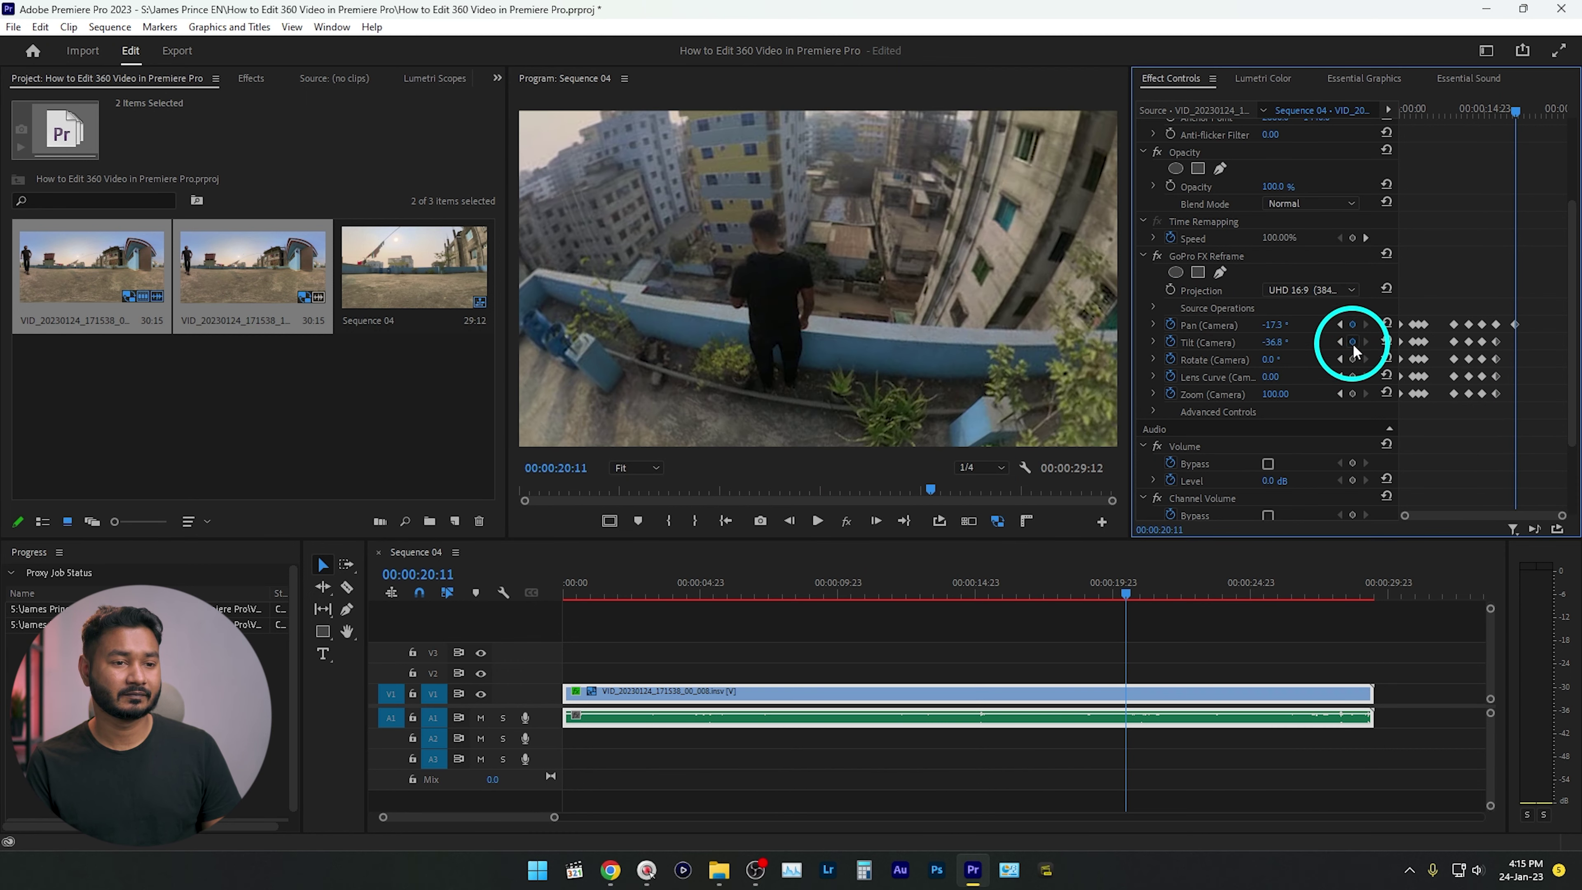
- Reframe at 00:00:21:14 to Pan -97.6° and Tilt -31.5°, and shortly after that point to Pan -189.5° and Tilt -27.7°
{"action": "key", "text": "space"}
{"action": "left_click_drag", "start_coordinate": [907, 266], "coordinate": [1103, 316]}
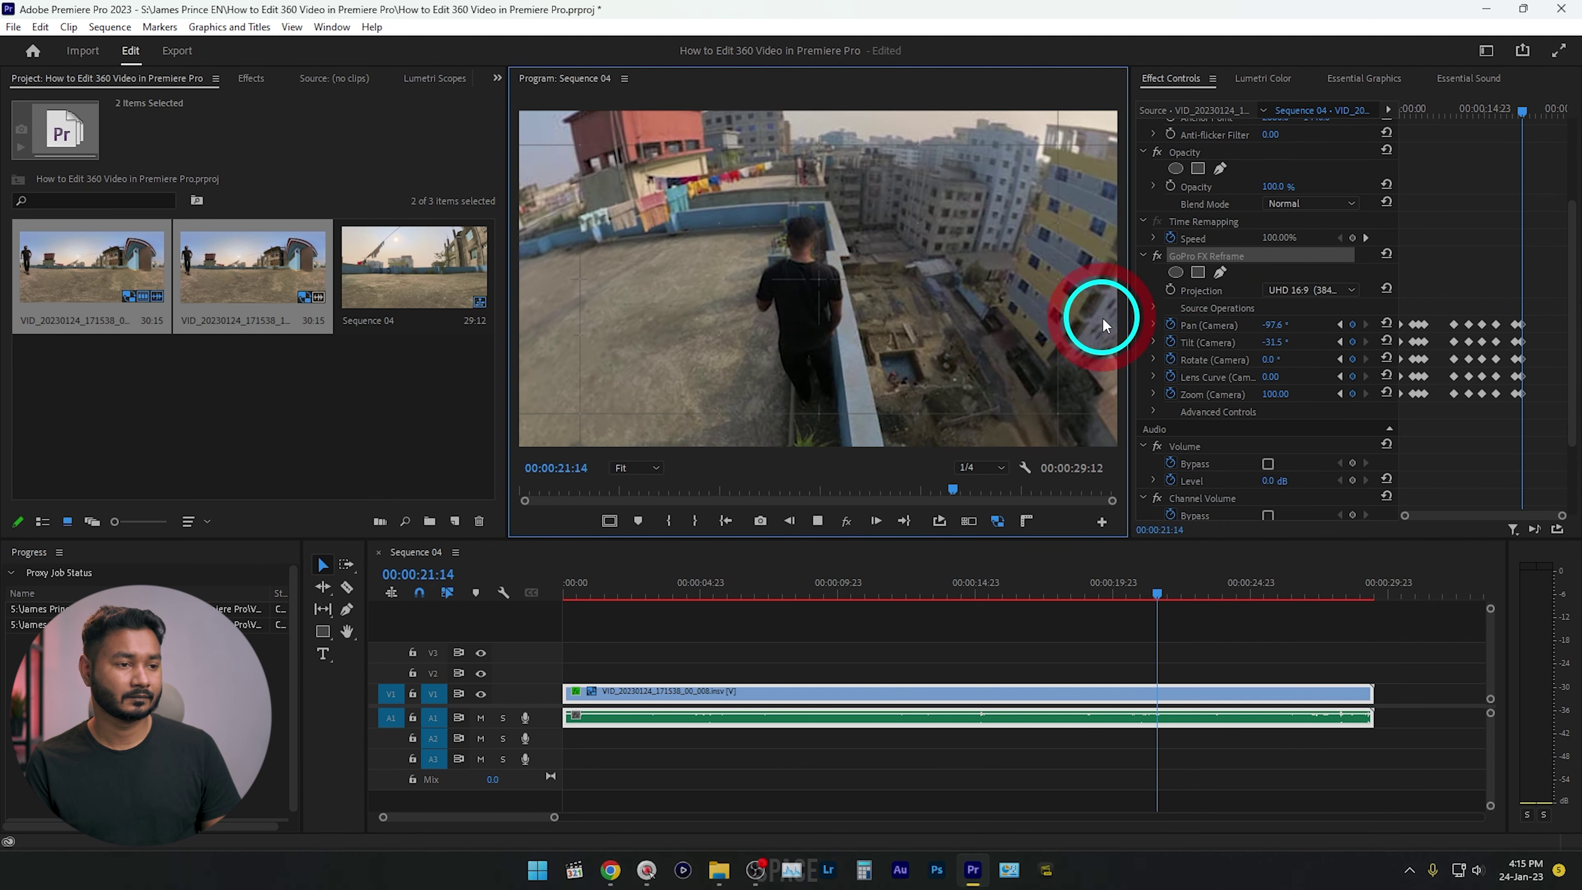
{"action": "key", "text": "space"}
{"action": "key", "text": "space"}
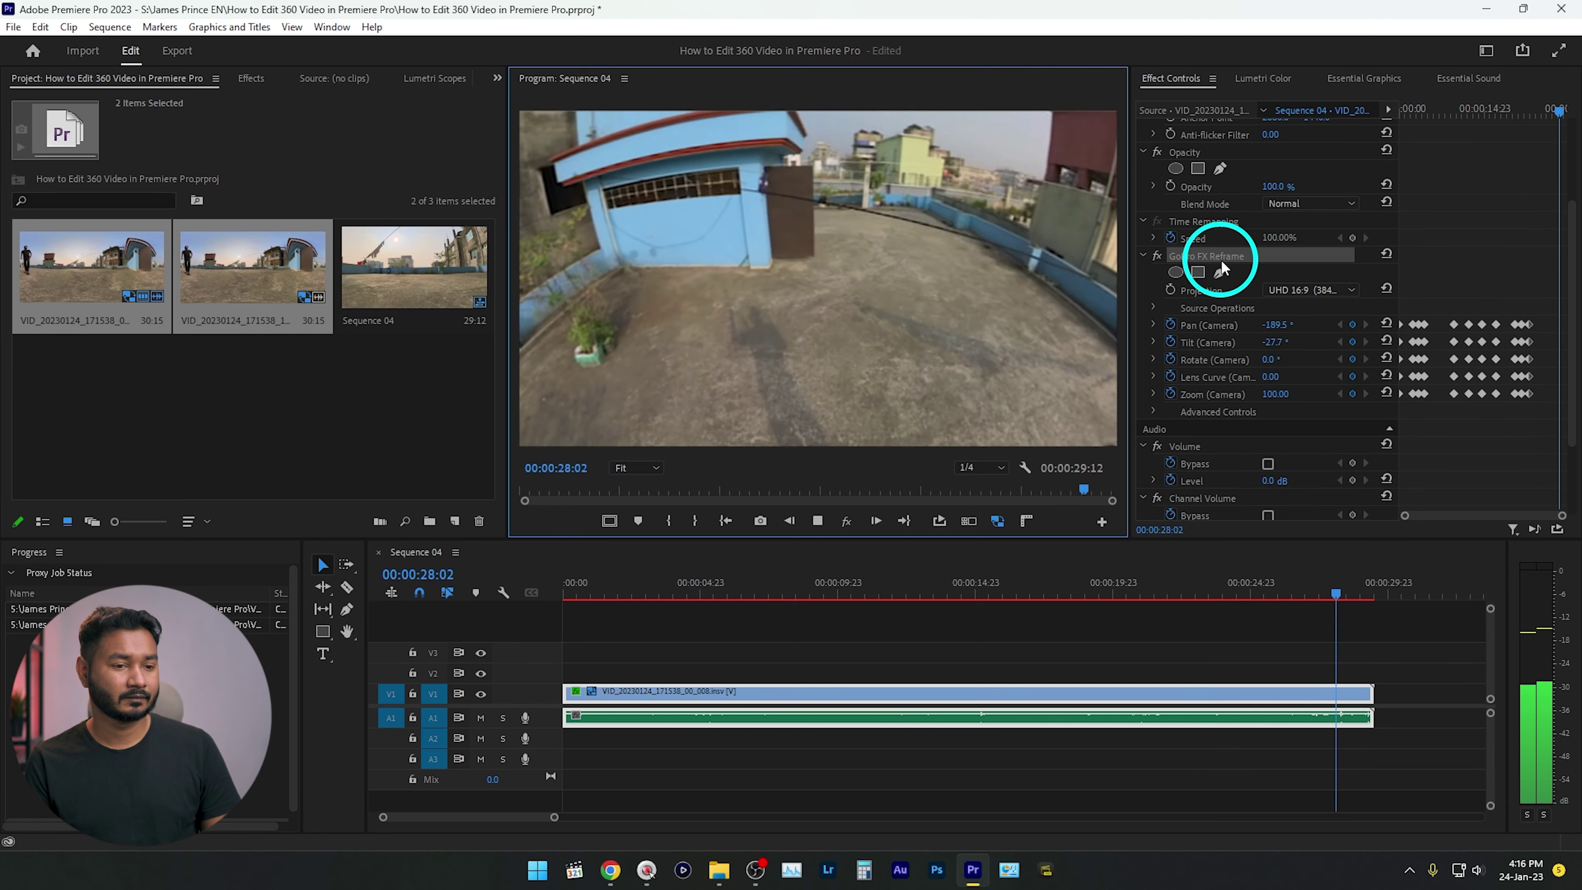
{"action": "key", "text": "space"}
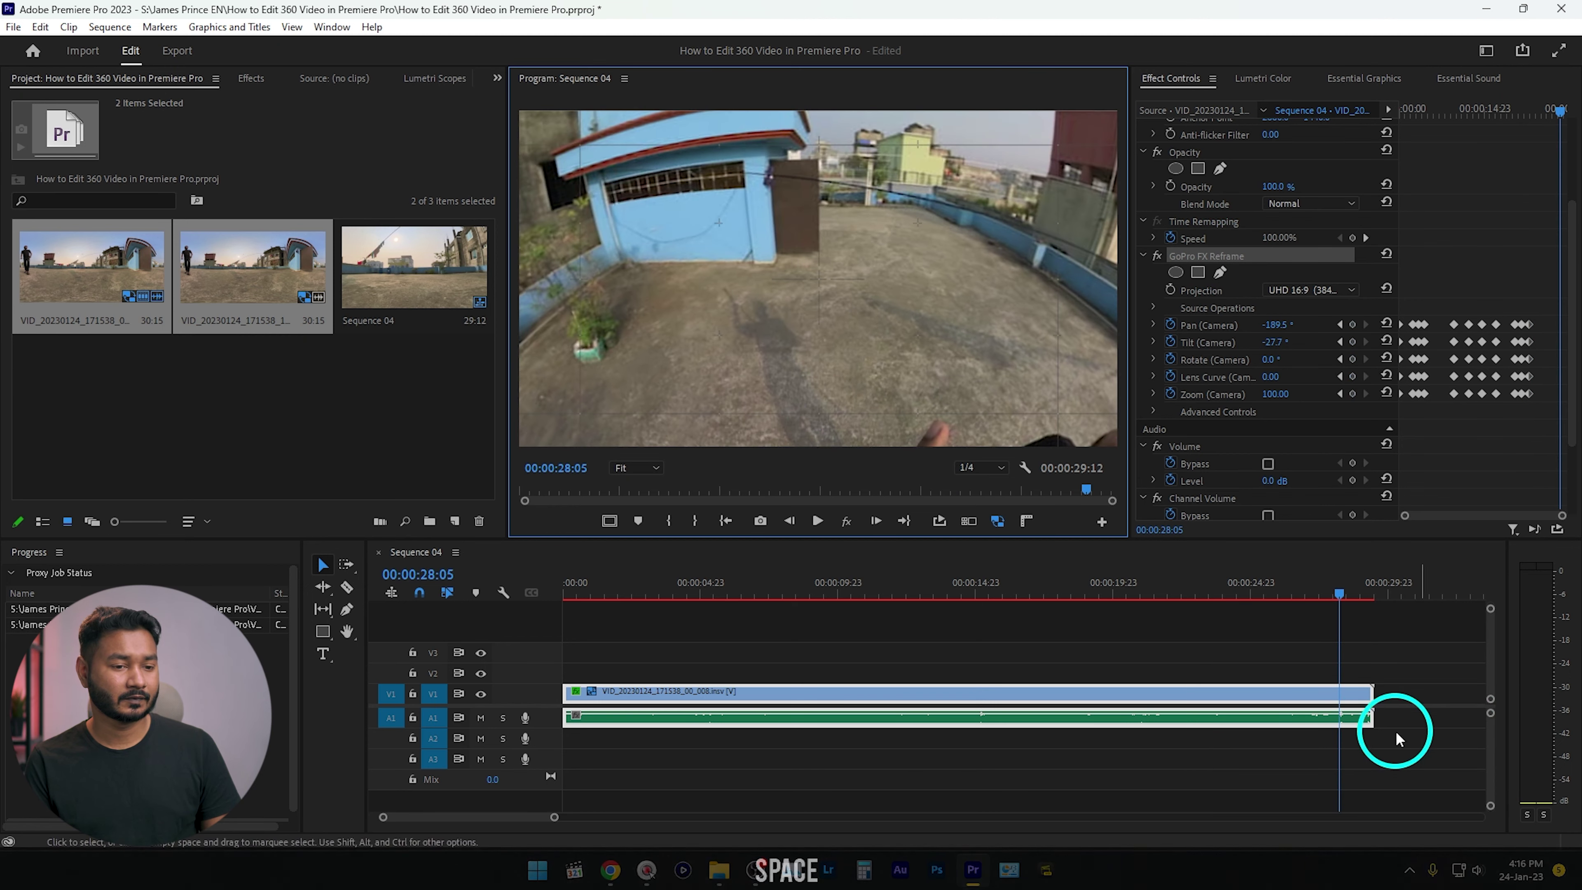
- Trim the clip's end to 00:00:27:10 and move the playhead back to an earlier point in the sequence
{"action": "left_click_drag", "start_coordinate": [1370, 708], "coordinate": [1315, 707]}
{"action": "left_click", "coordinate": [1157, 688]}
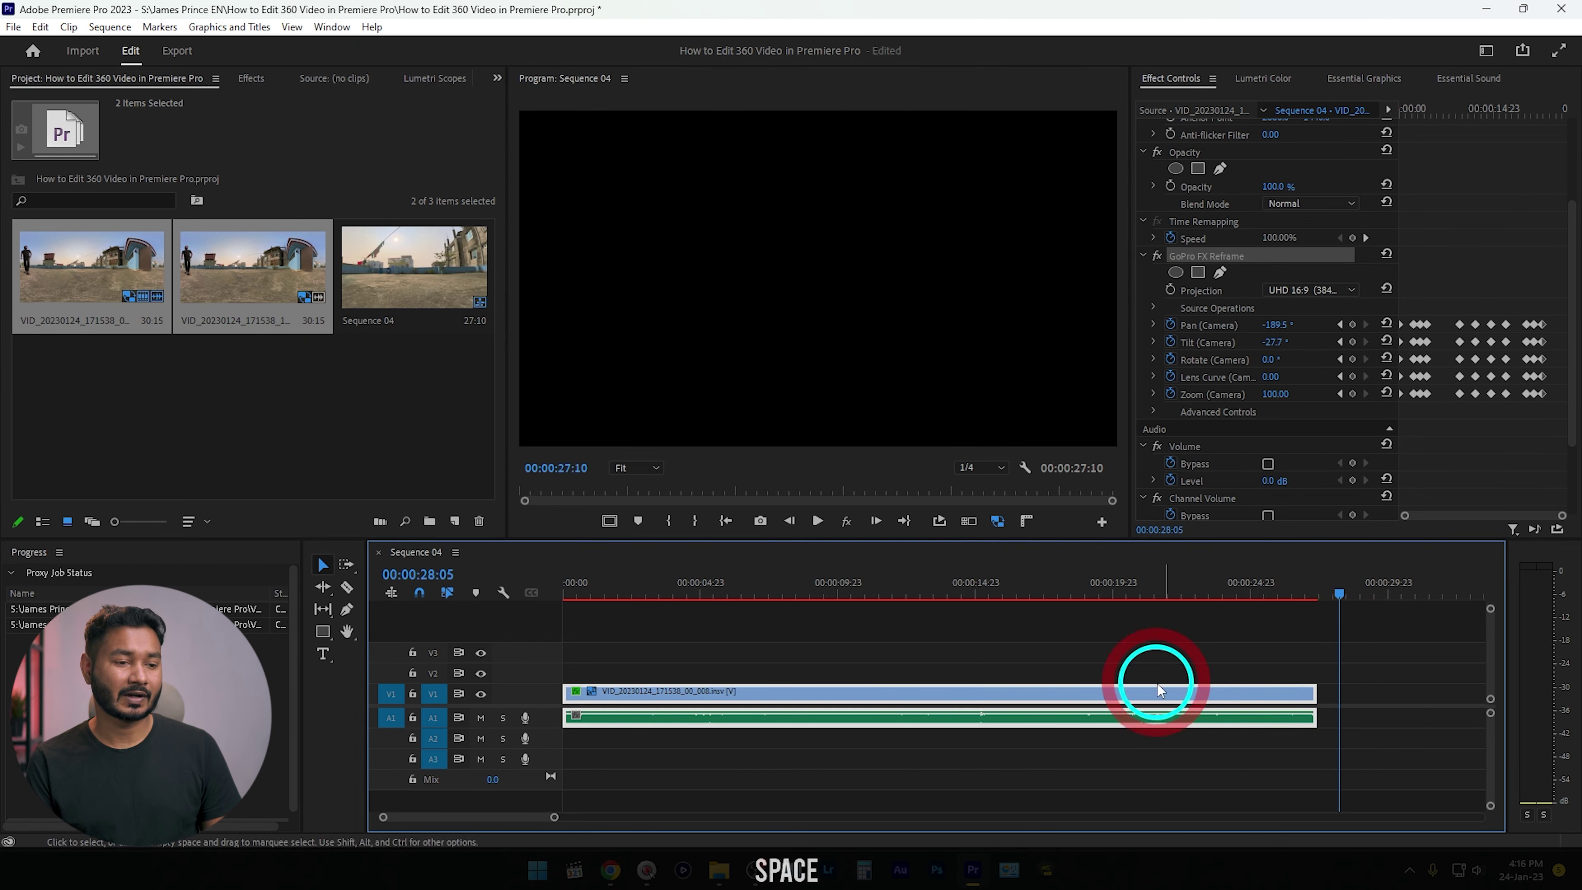
{"action": "left_click", "coordinate": [747, 578]}
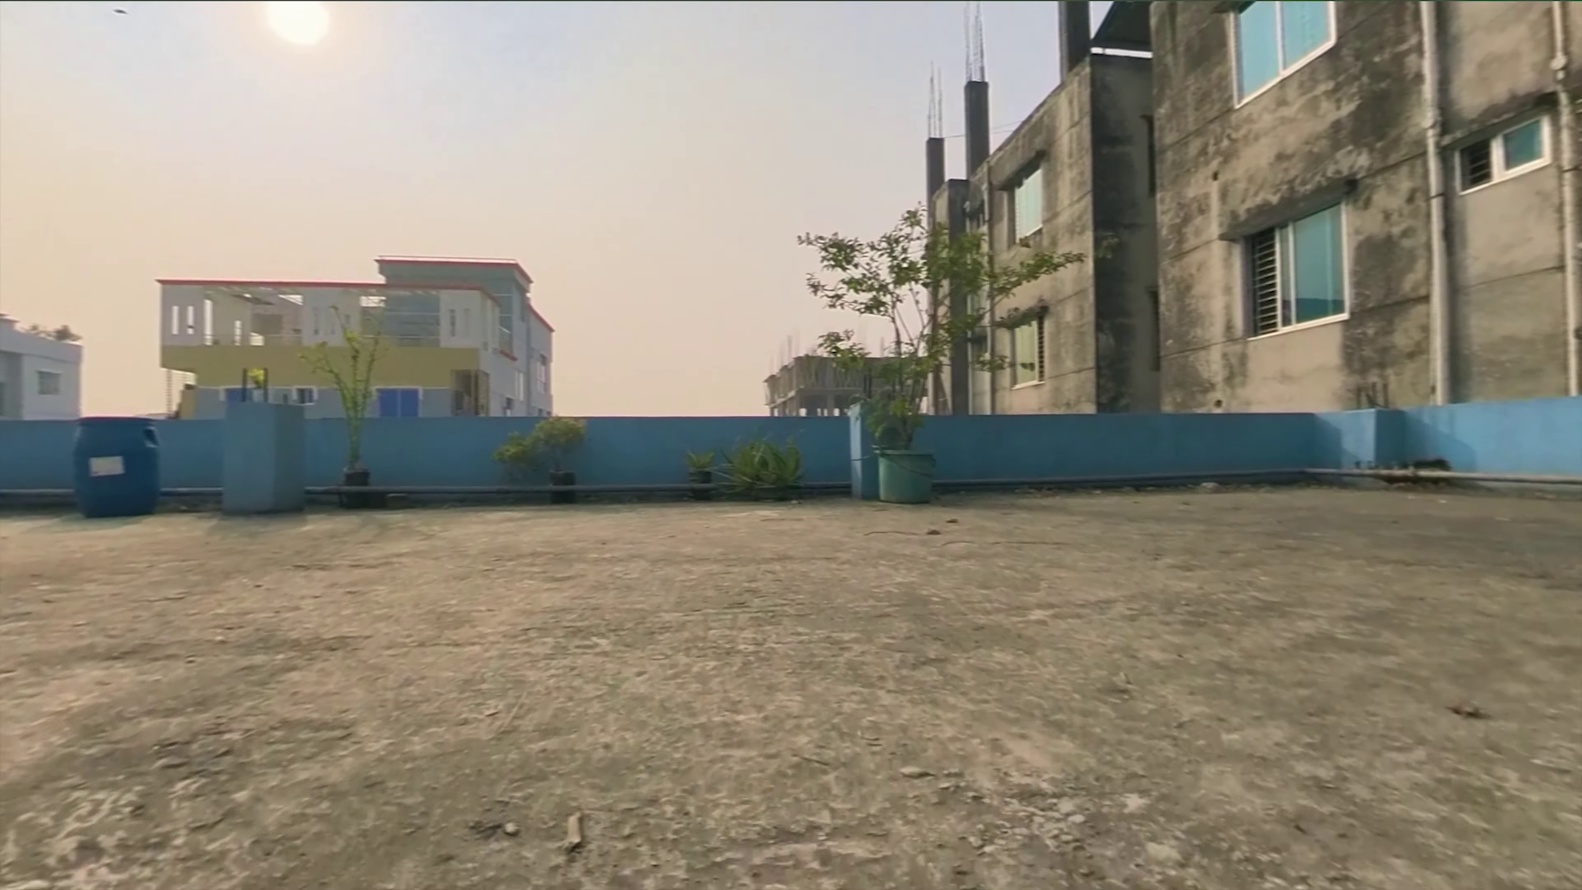